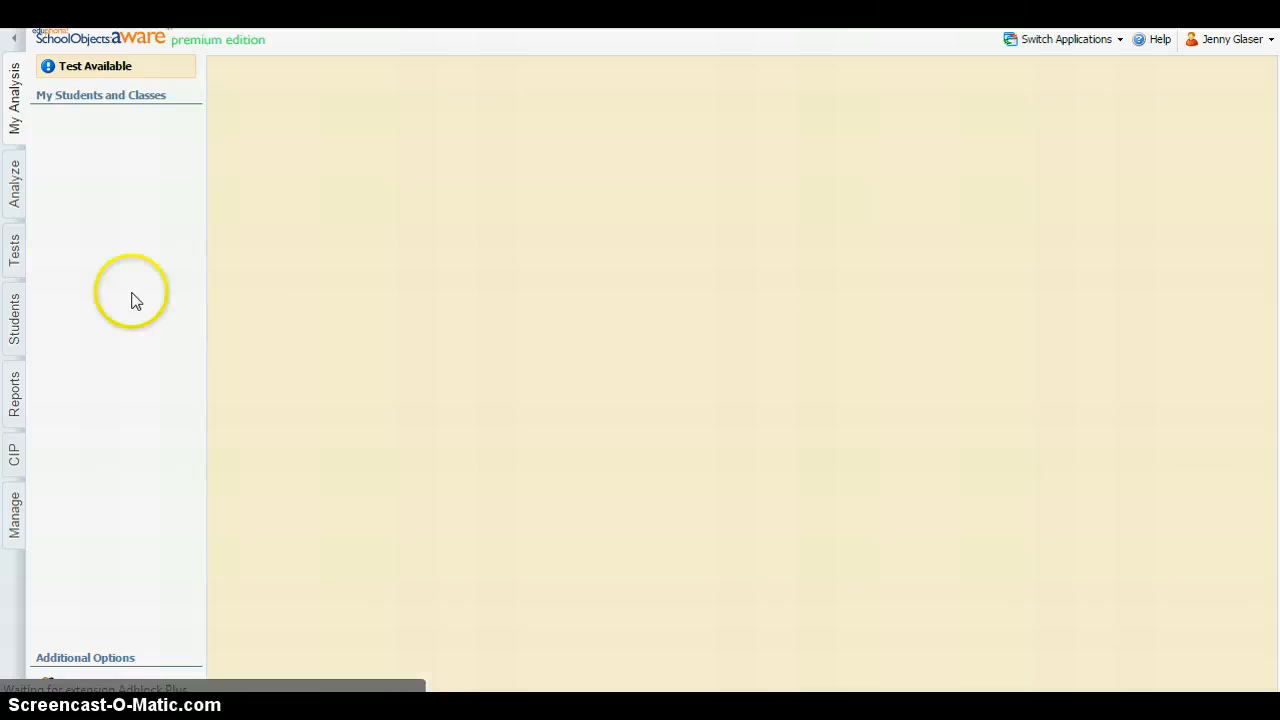
# Step: Start creating a new blank test
pyautogui.click(14, 252)
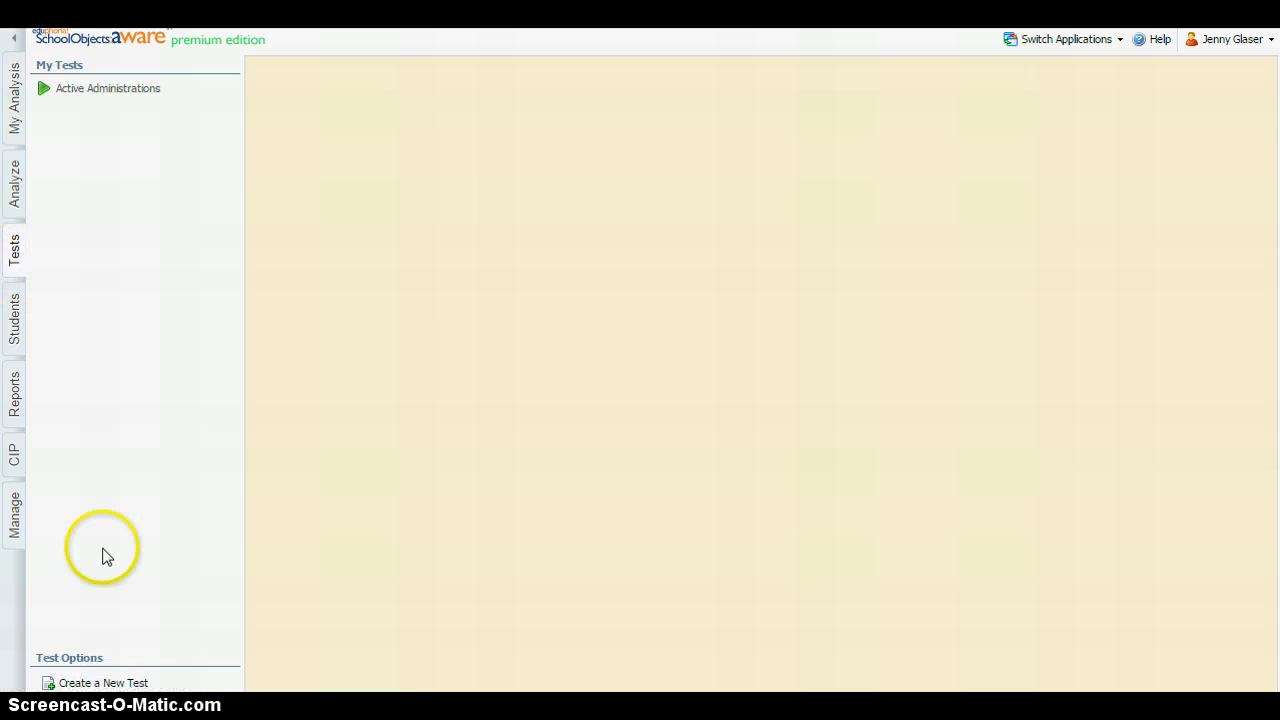
pyautogui.click(91, 684)
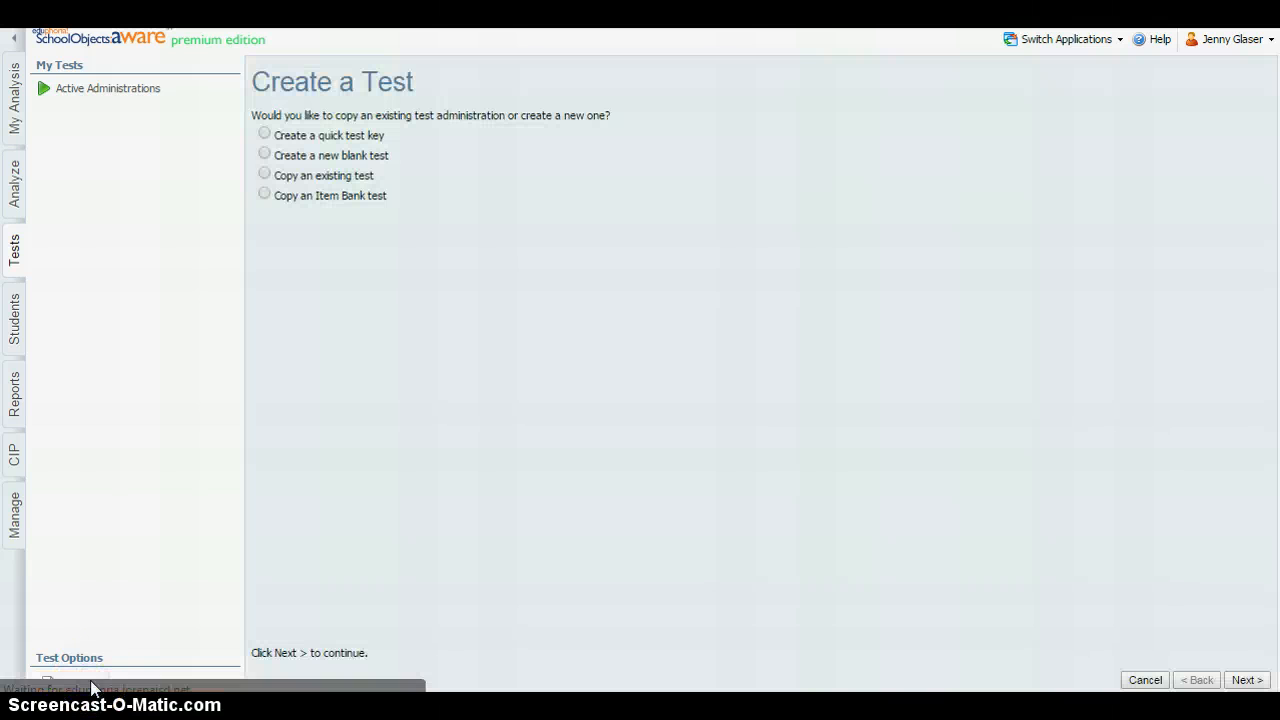
pyautogui.click(266, 156)
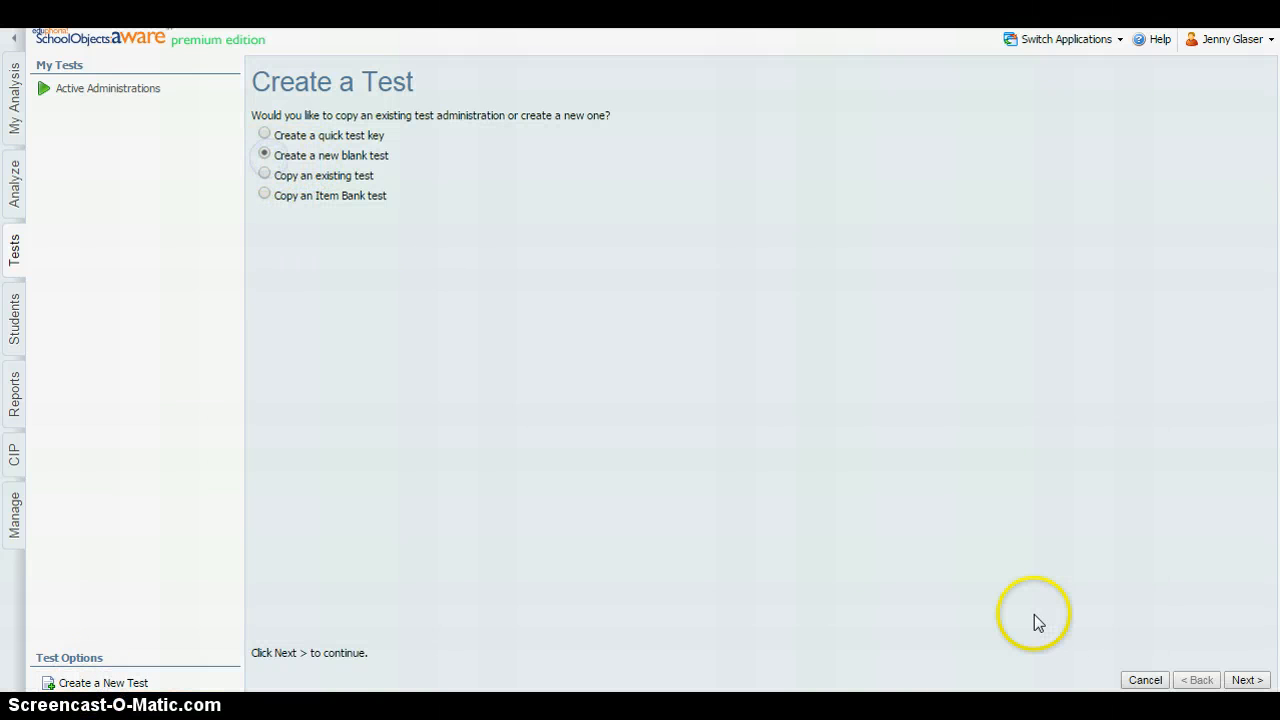
pyautogui.click(1242, 680)
# Step: Title the test "Math Sample" and set its grade level to Seventh
pyautogui.click(376, 157)
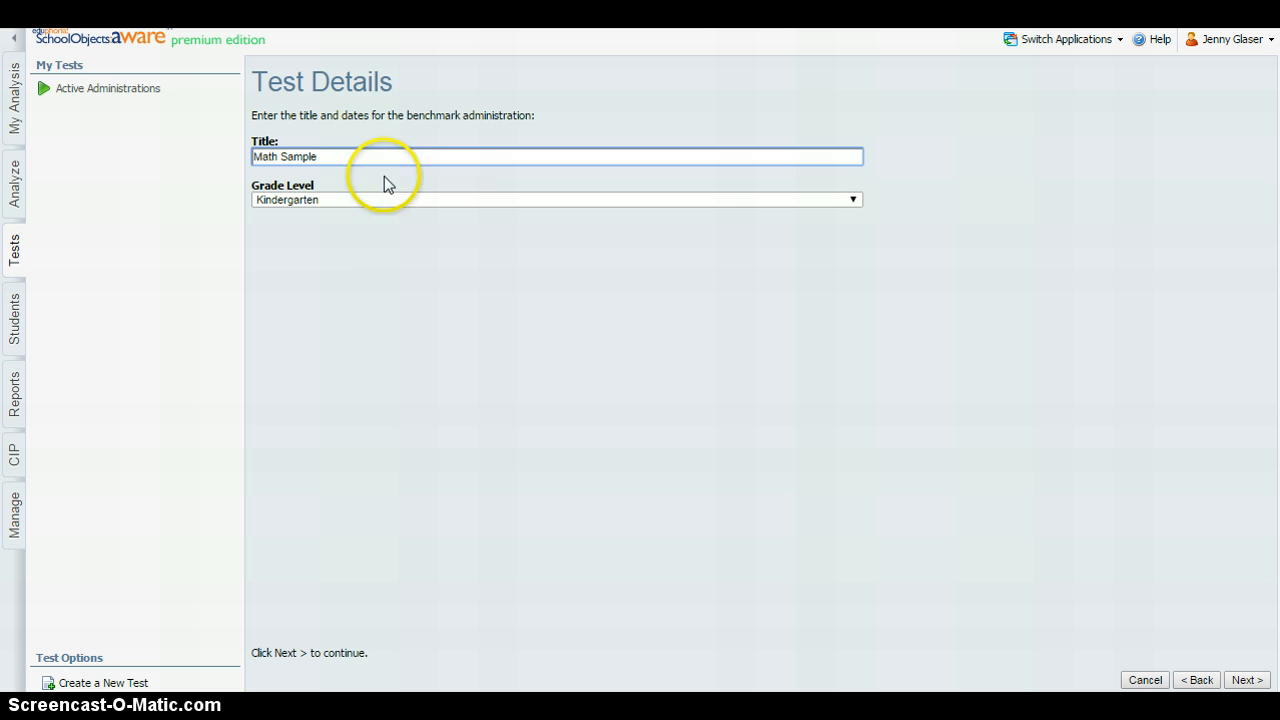
pyautogui.click(853, 201)
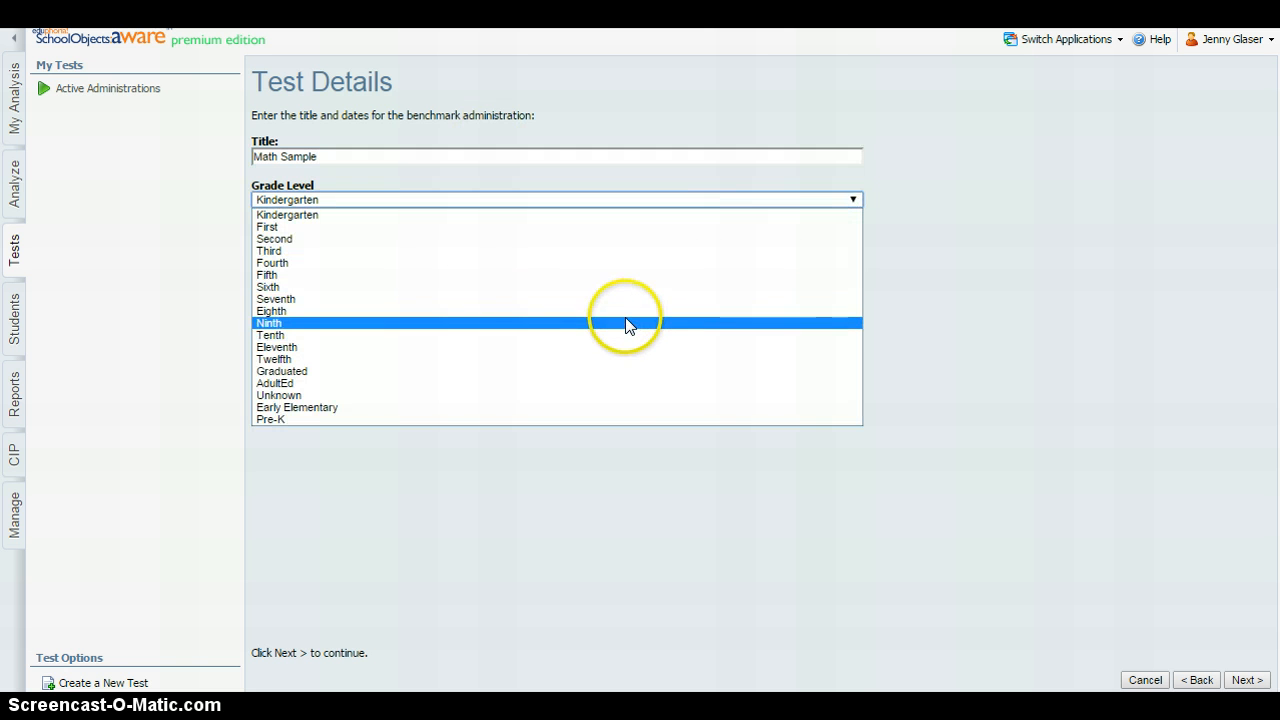
pyautogui.click(626, 299)
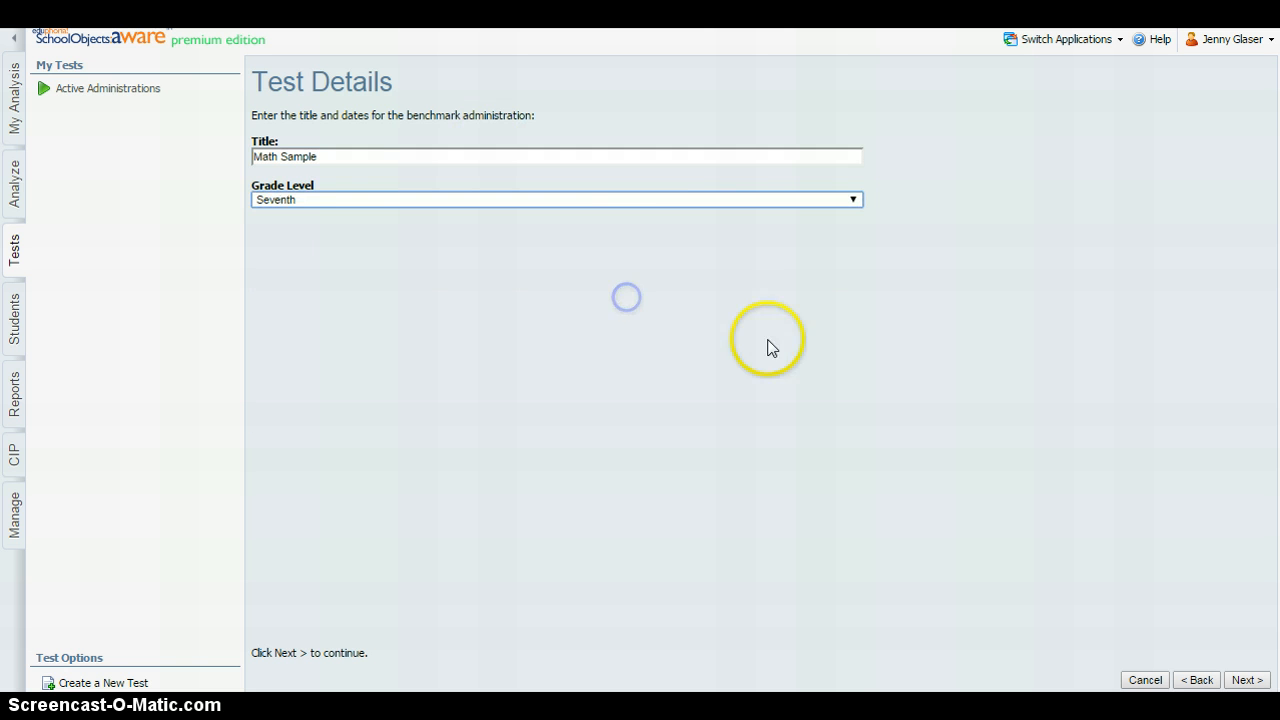
pyautogui.click(1245, 680)
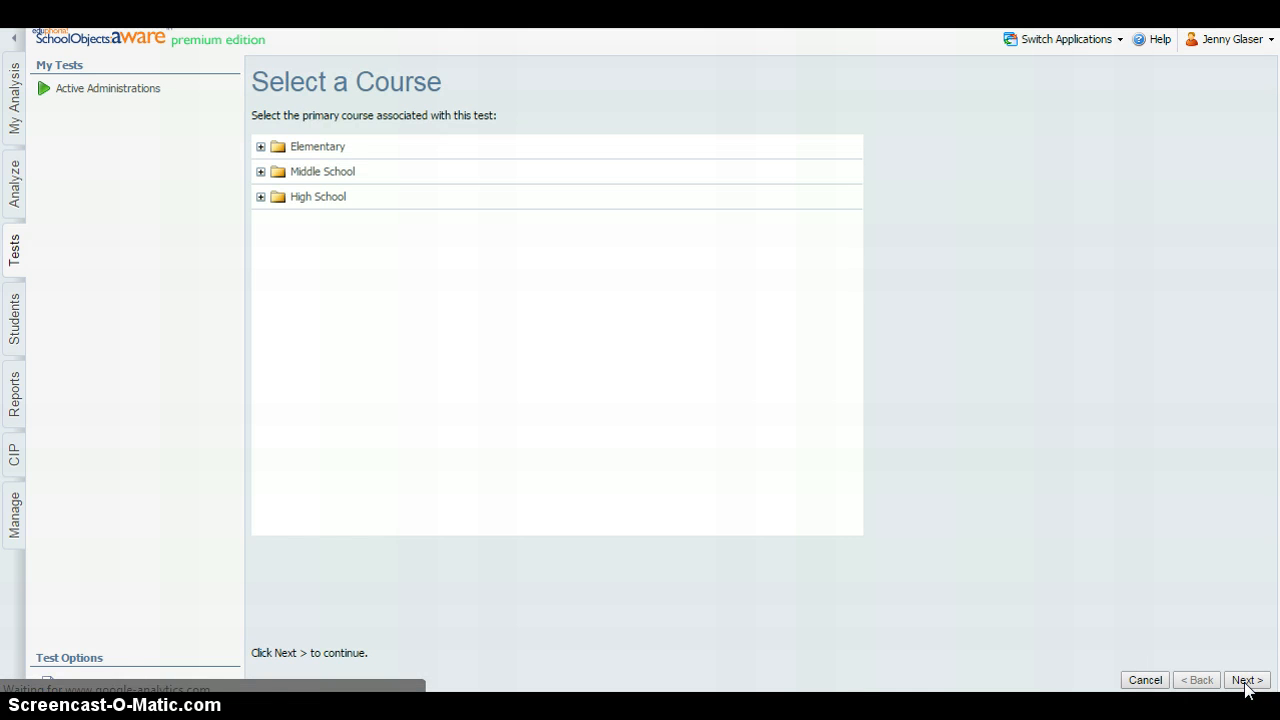
# Step: Associate the test with the middle school course Mathematics, Grade 7 and finish creating it
pyautogui.click(395, 174)
pyautogui.click(340, 322)
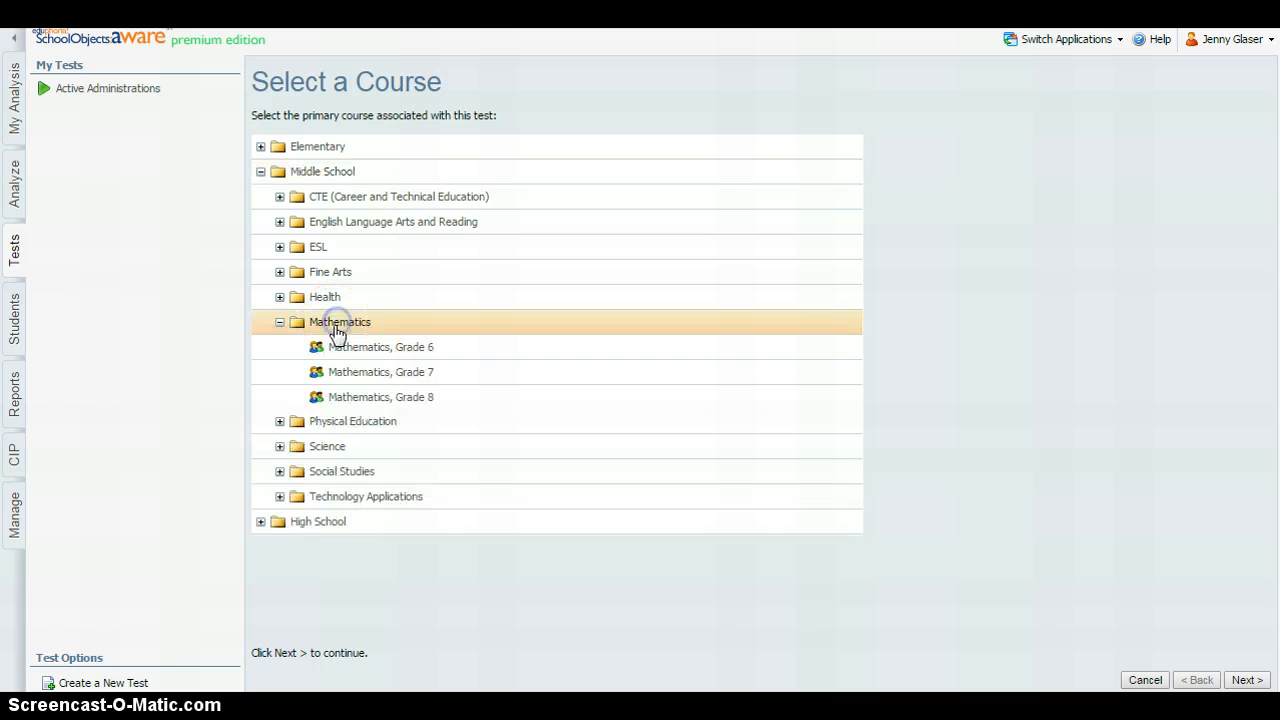
pyautogui.click(355, 372)
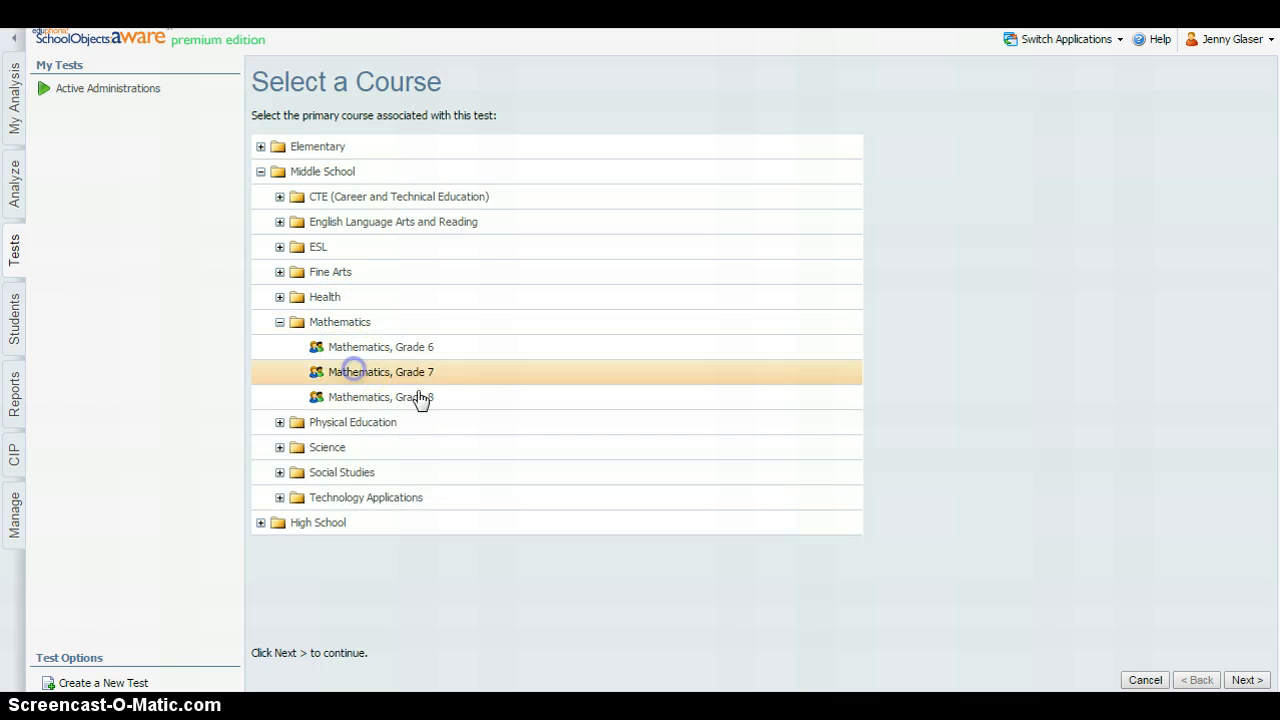
pyautogui.click(1248, 680)
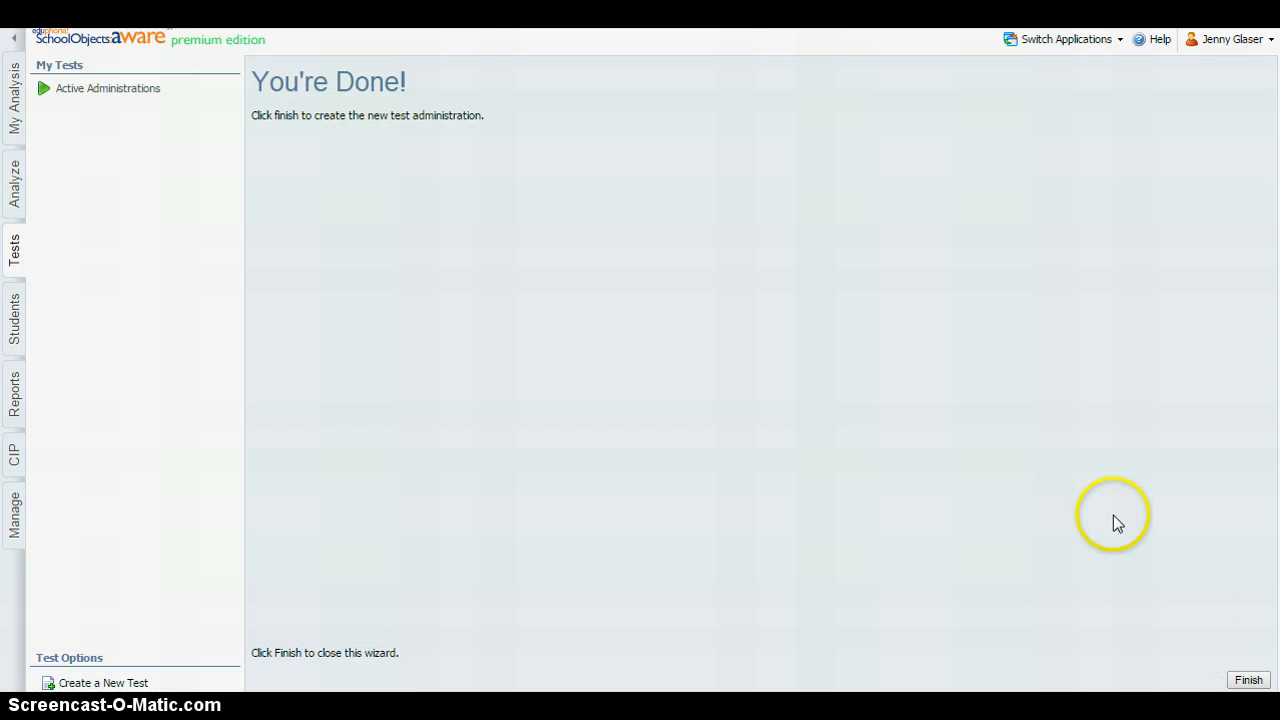
pyautogui.click(1240, 688)
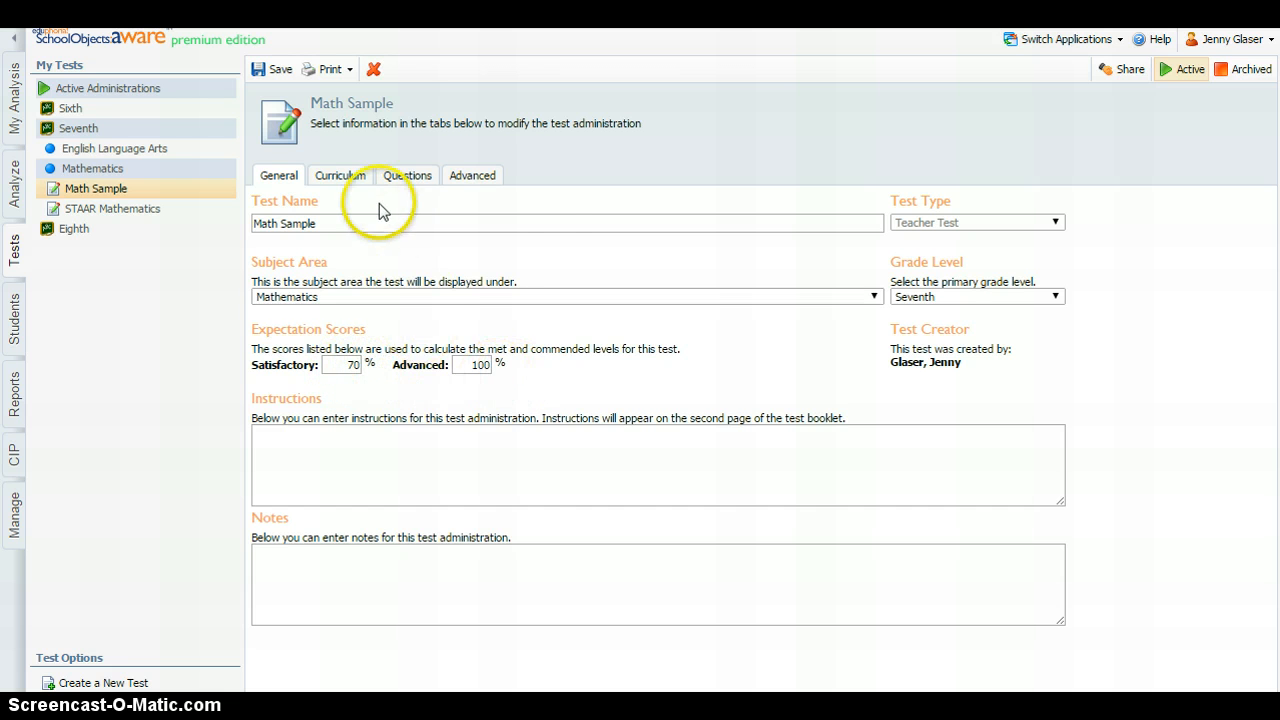
# Step: Look through the curriculum, questions and advanced settings of the Math Sample test
pyautogui.click(358, 177)
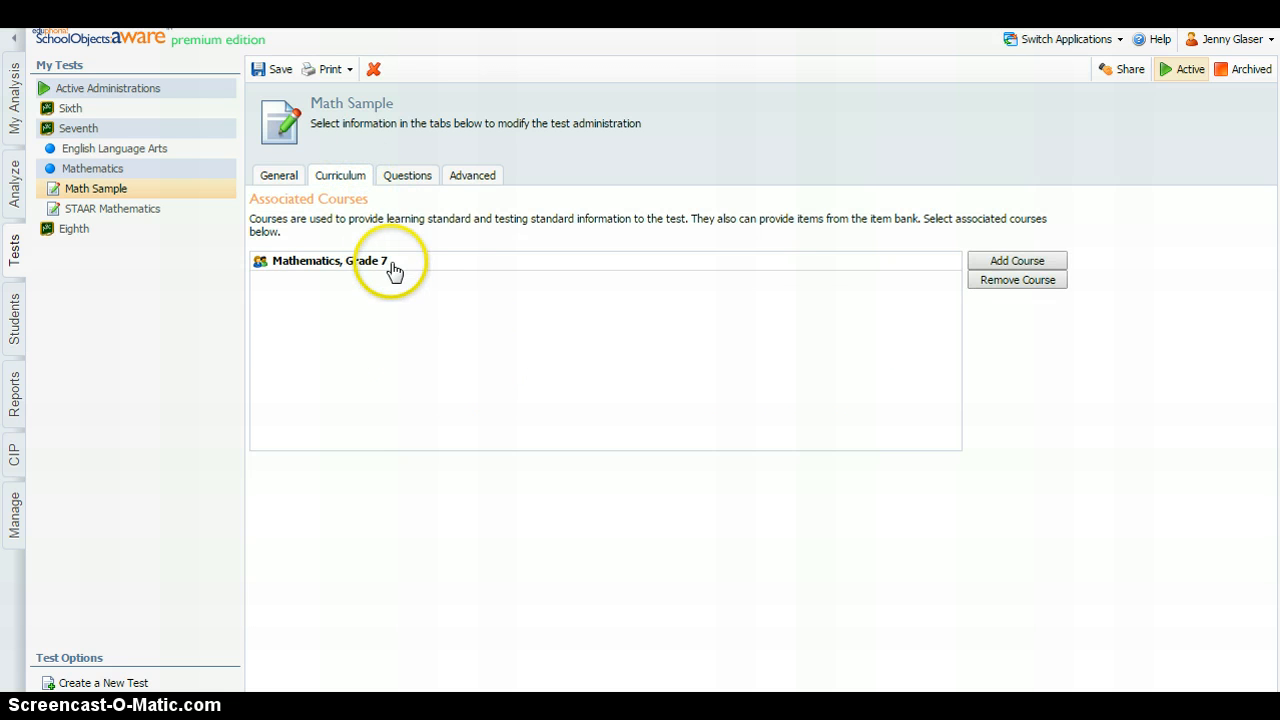
pyautogui.click(414, 178)
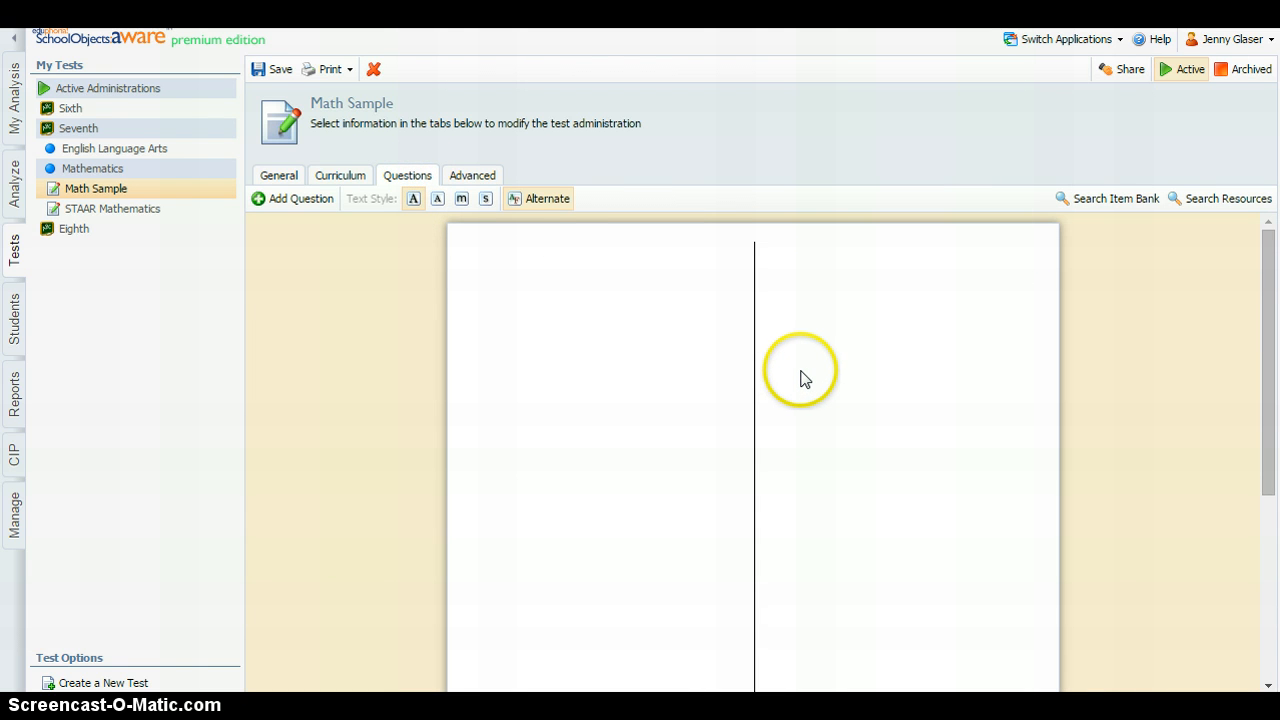
pyautogui.click(477, 175)
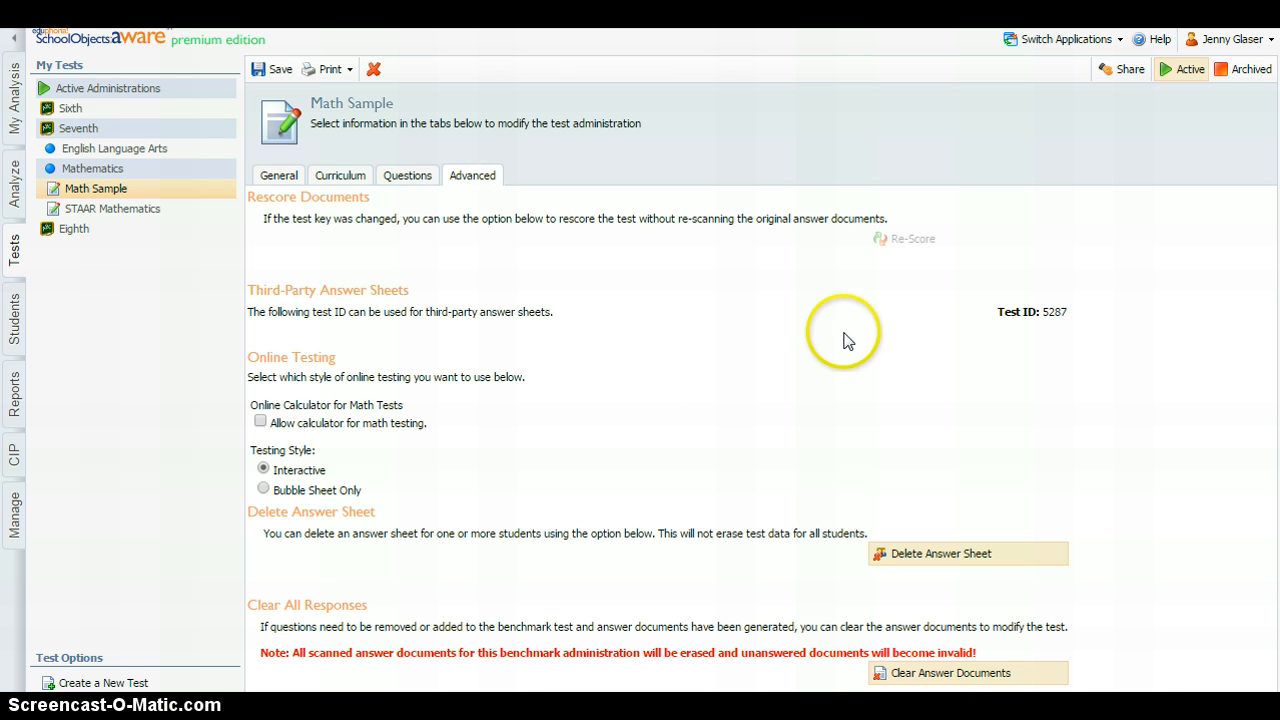
# Step: Search the STAAR Test Maker Item Bank for questions on learning standard 7.6(G) for the test
pyautogui.click(408, 176)
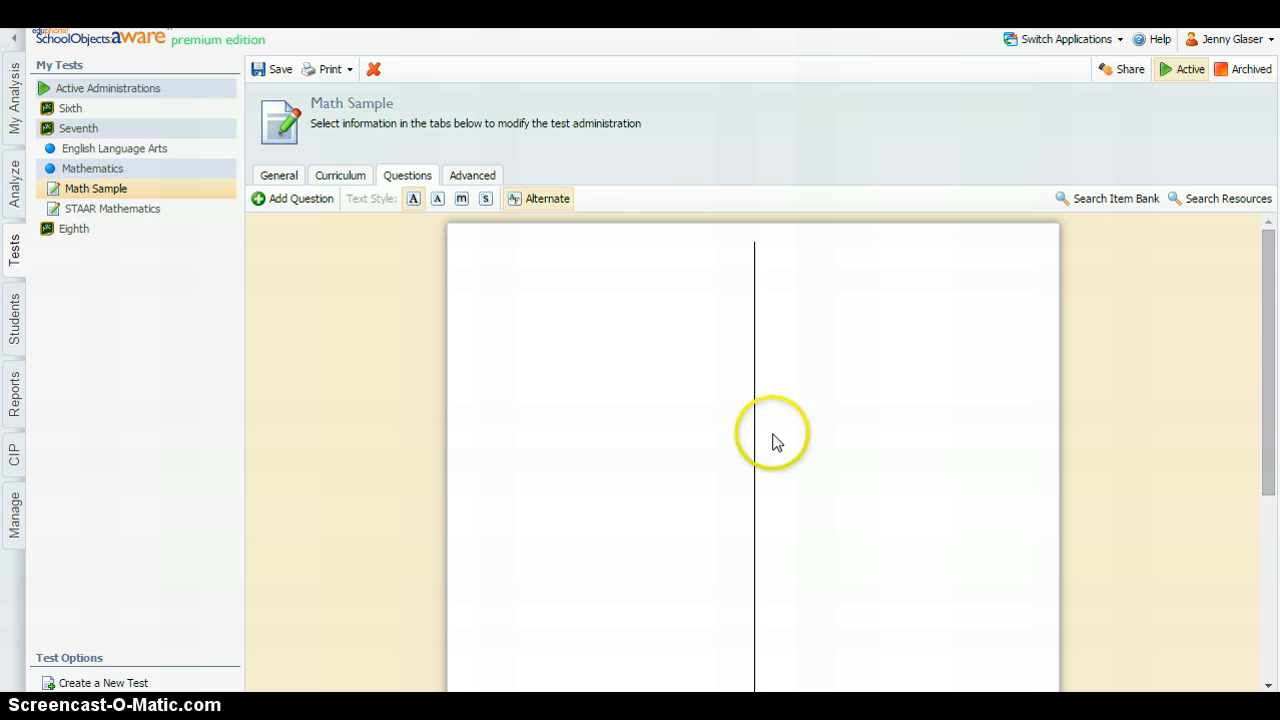
pyautogui.click(1147, 206)
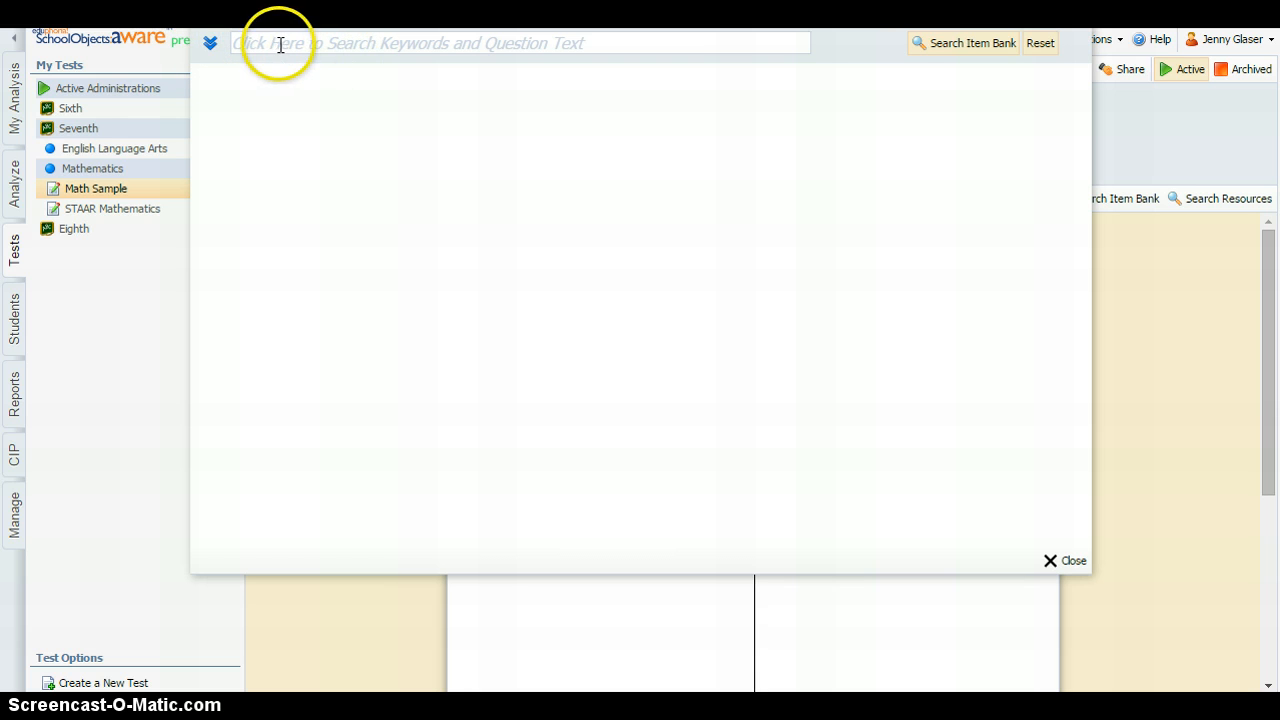
pyautogui.click(211, 45)
pyautogui.moveTo(751, 87); pyautogui.dragTo(750, 117)
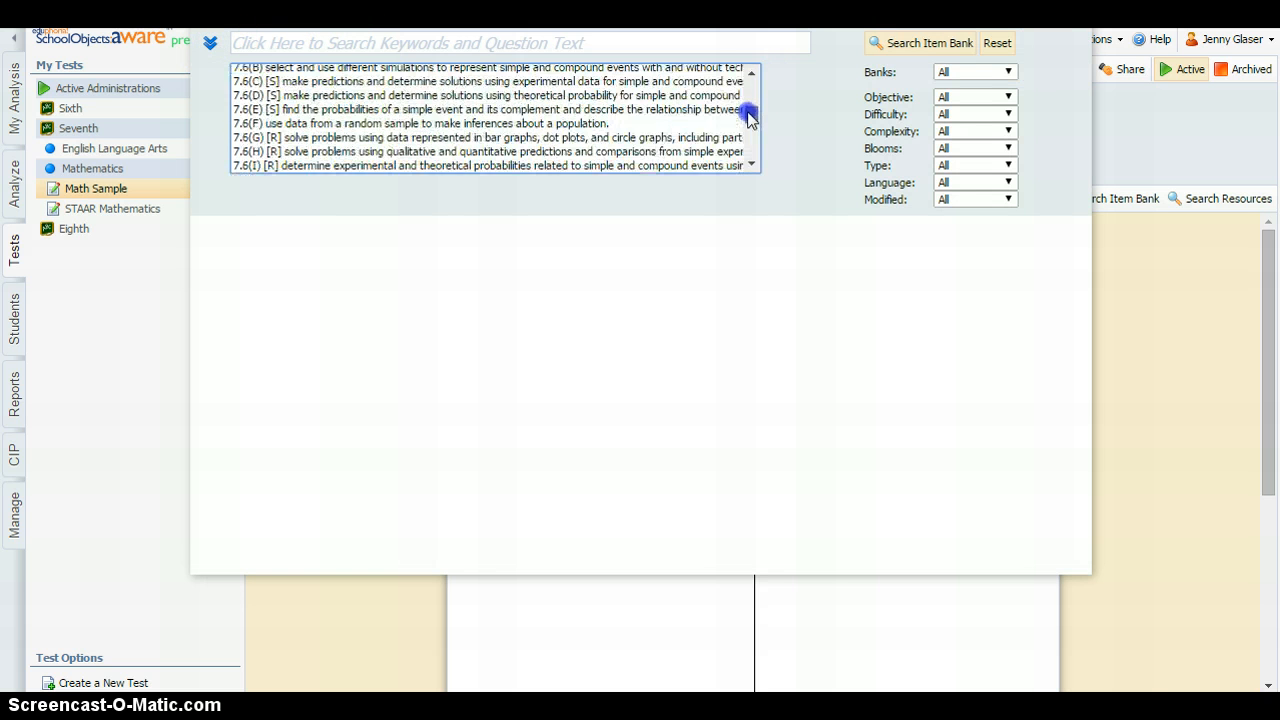
pyautogui.click(335, 140)
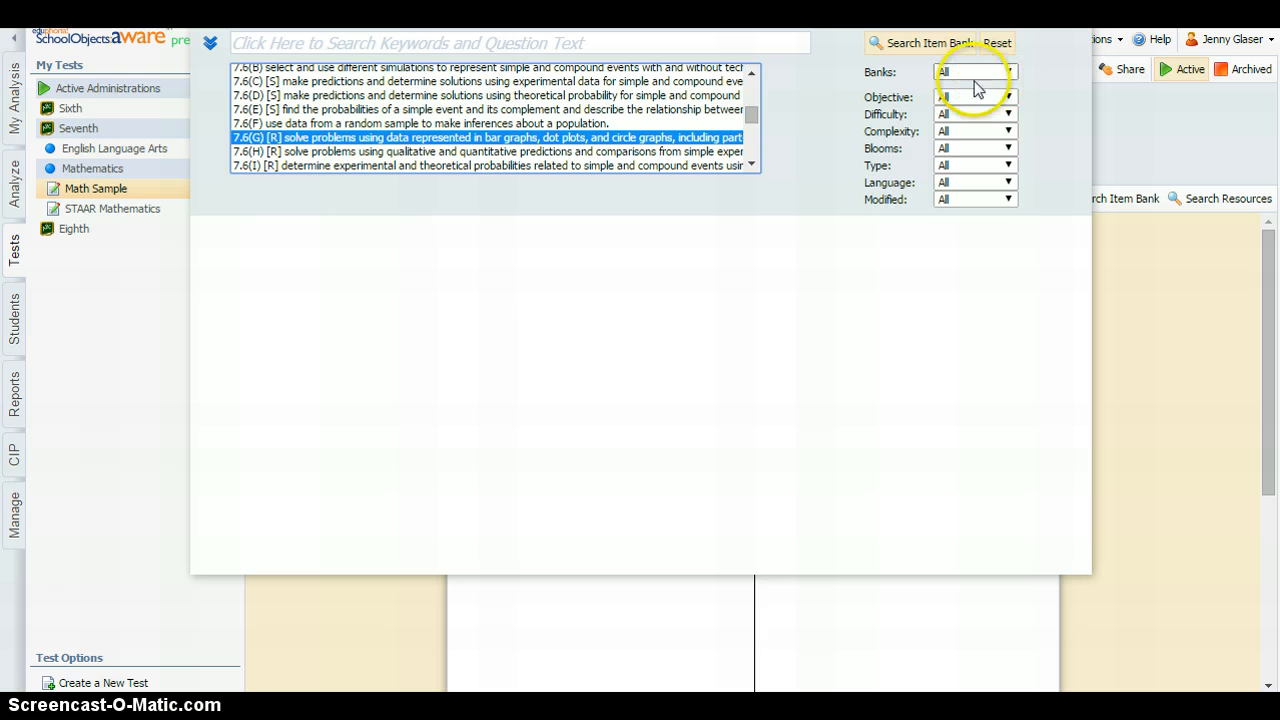
pyautogui.click(1008, 72)
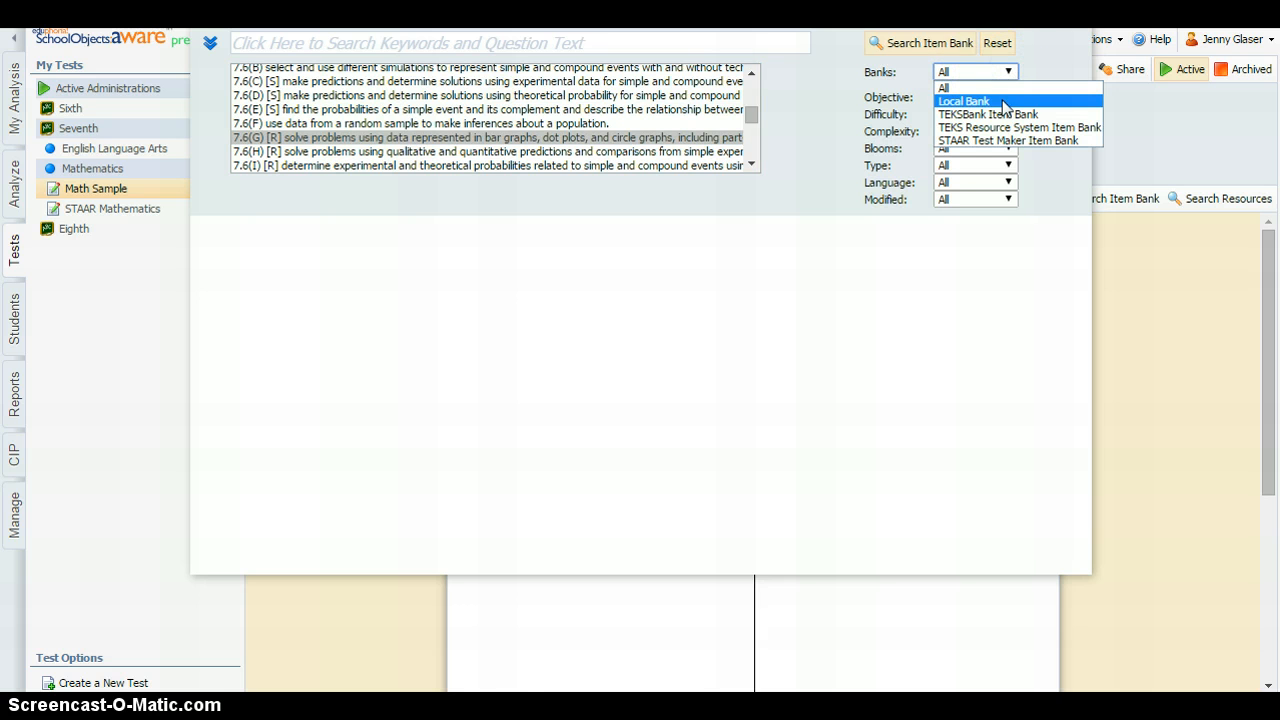
pyautogui.click(1085, 146)
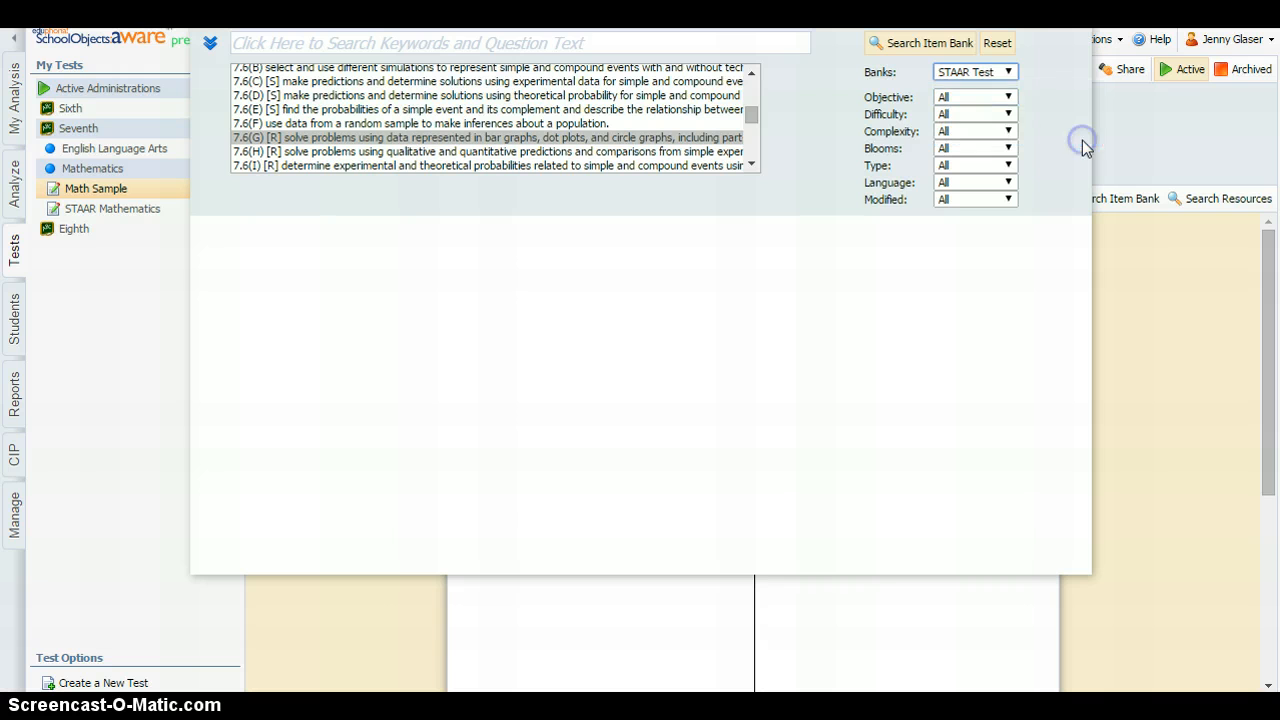
pyautogui.click(955, 45)
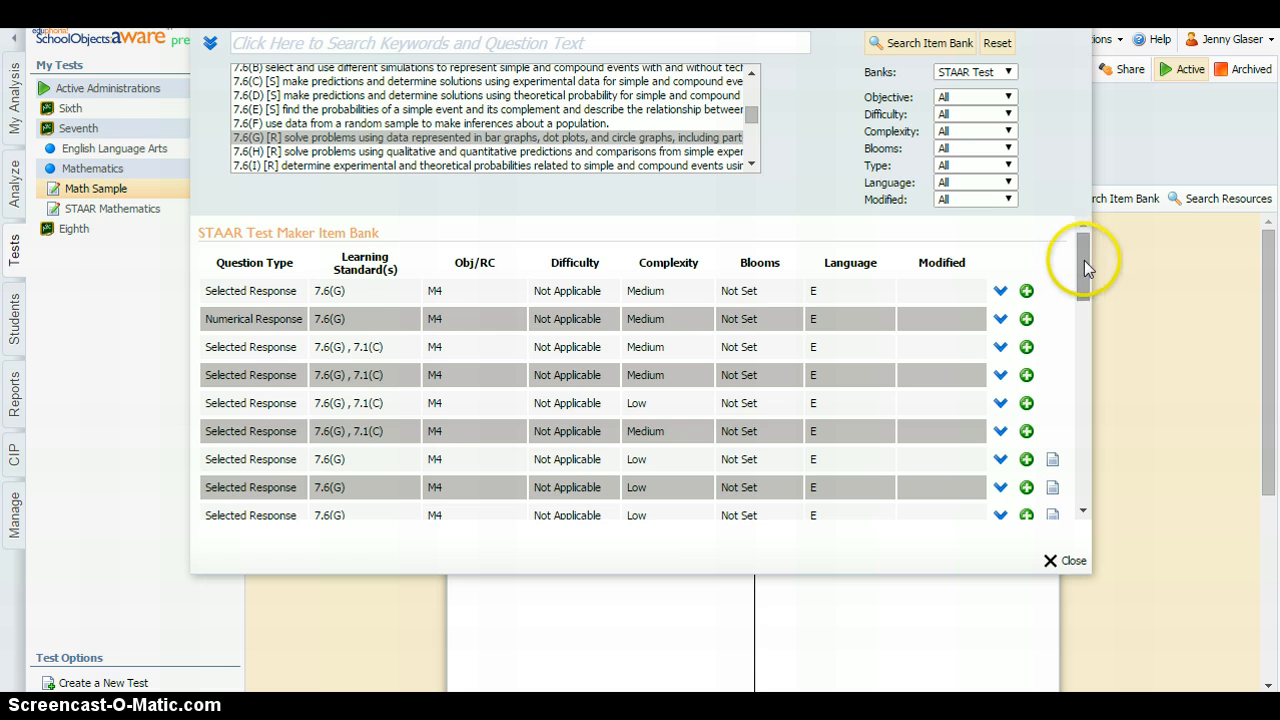
# Step: Preview the first question in the item bank results, read it through and collapse it again
pyautogui.moveTo(1084, 260)
pyautogui.mouseDown()
pyautogui.moveTo(1072, 340)
pyautogui.moveTo(1087, 486)
pyautogui.moveTo(1085, 241)
pyautogui.mouseUp()
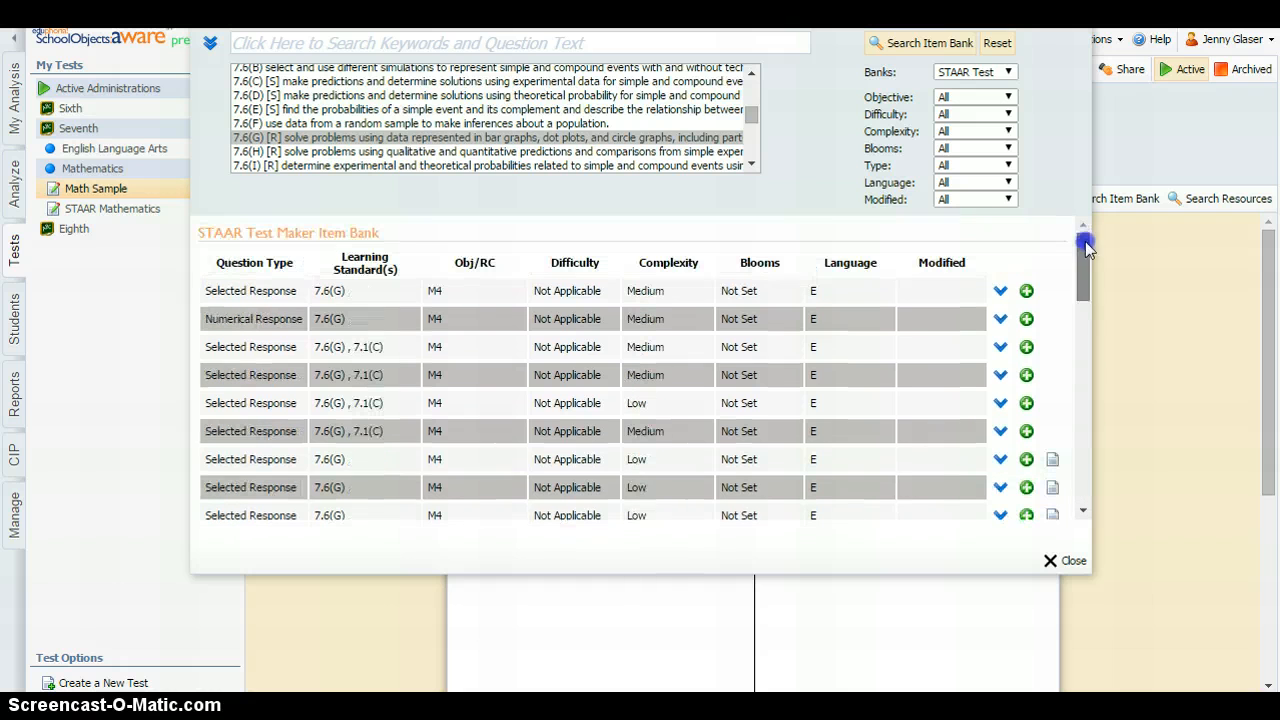
pyautogui.click(1000, 292)
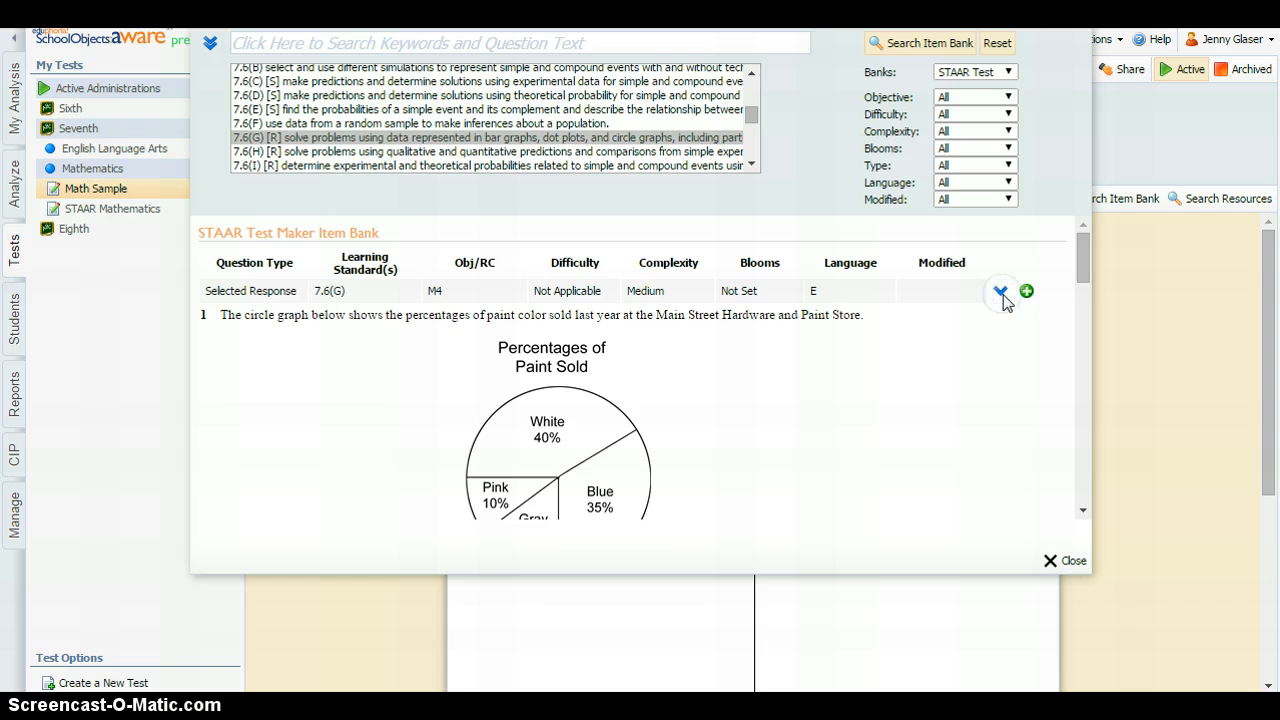
pyautogui.moveTo(1083, 253); pyautogui.dragTo(1080, 269)
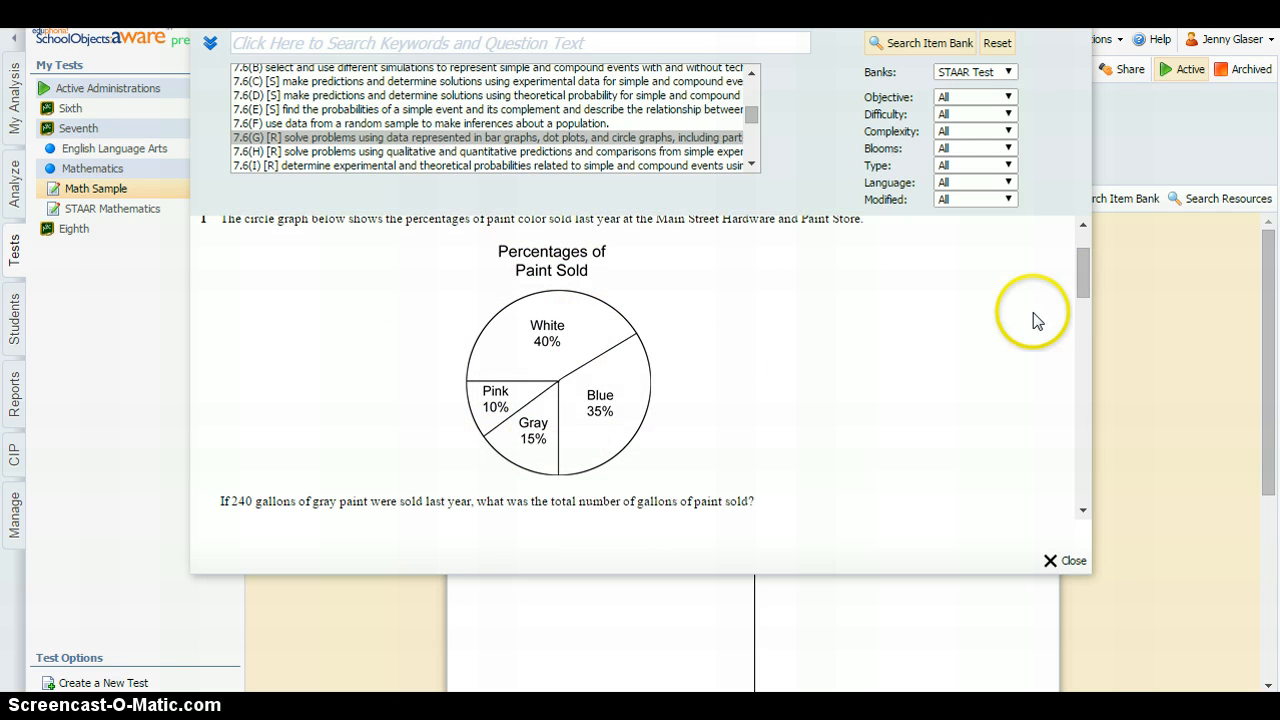
pyautogui.moveTo(1081, 280); pyautogui.dragTo(1077, 306)
pyautogui.click(1000, 290)
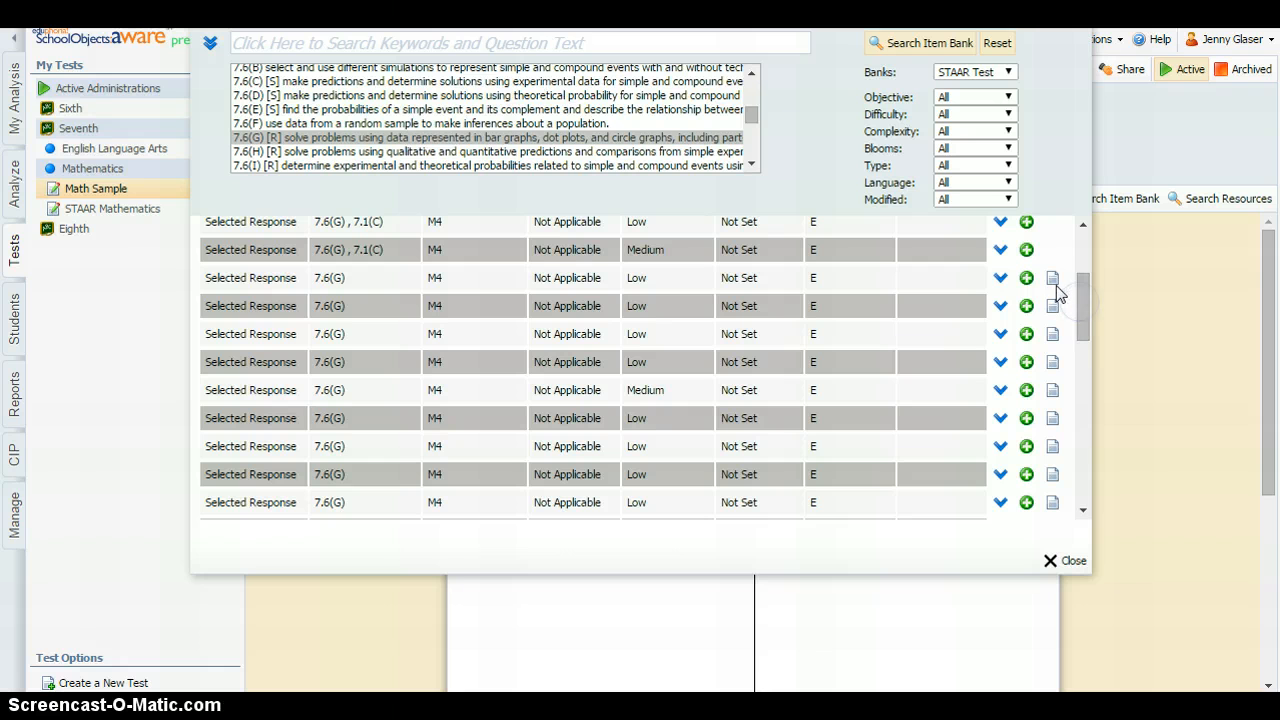
# Step: View the resource attached to the first listed question that has one, and close it
pyautogui.click(1054, 280)
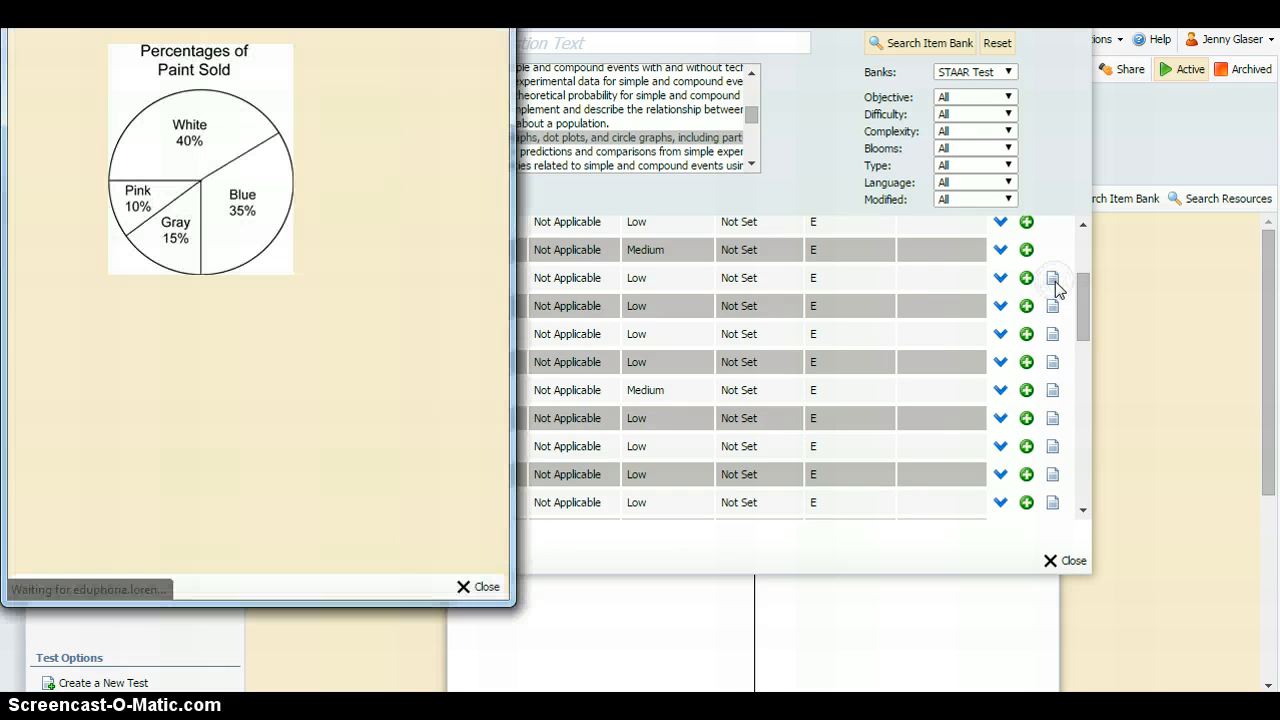
pyautogui.click(828, 287)
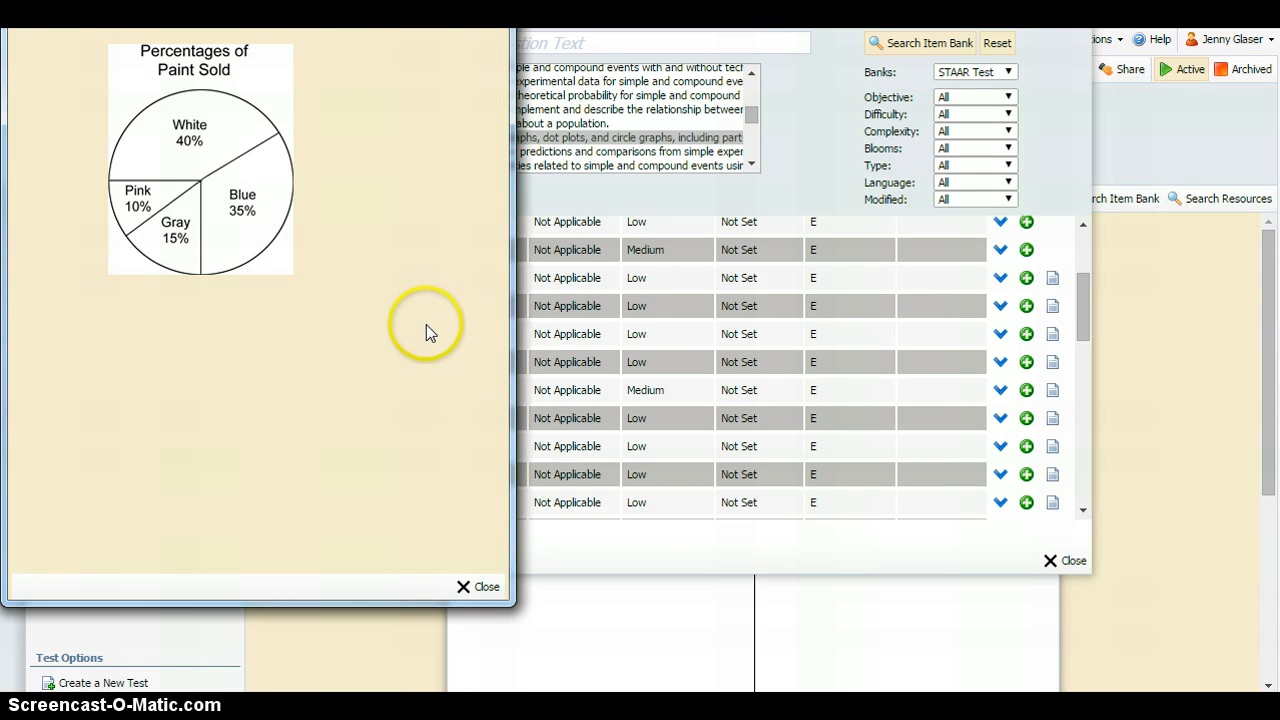
pyautogui.click(480, 590)
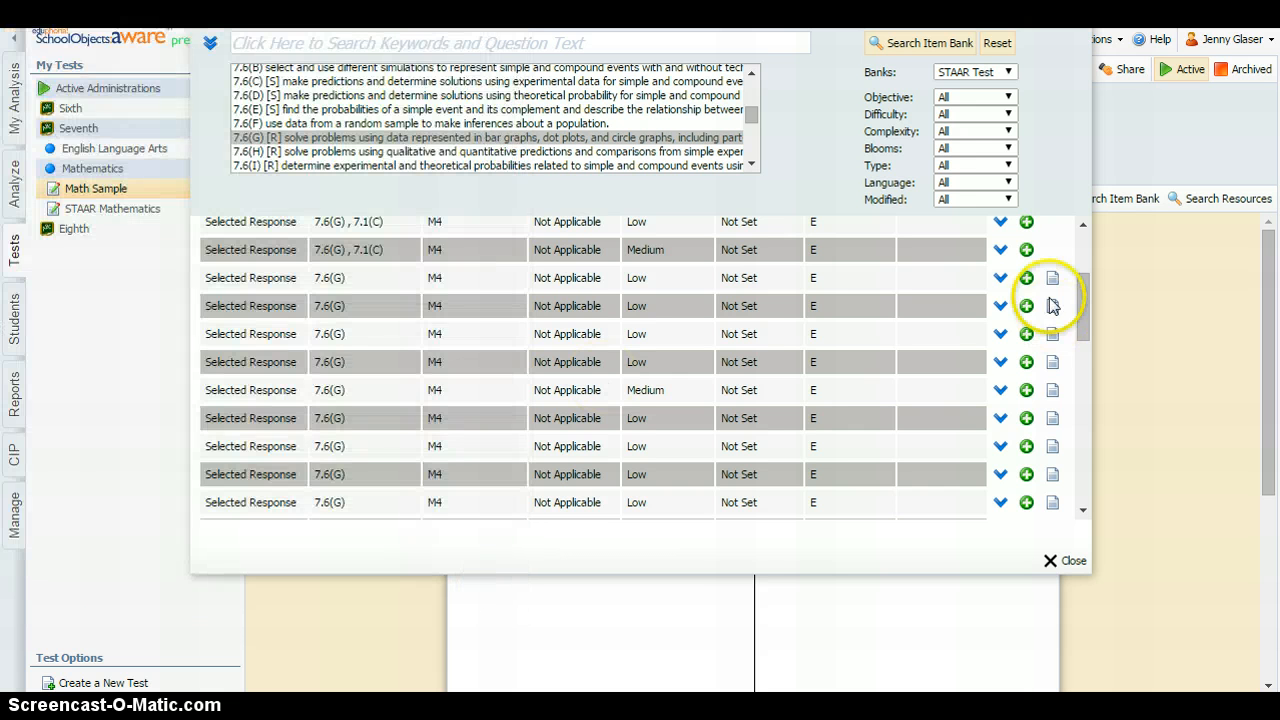
# Step: Add the first seven questions in the results to the test and close the item bank search
pyautogui.moveTo(1081, 297); pyautogui.dragTo(1079, 240)
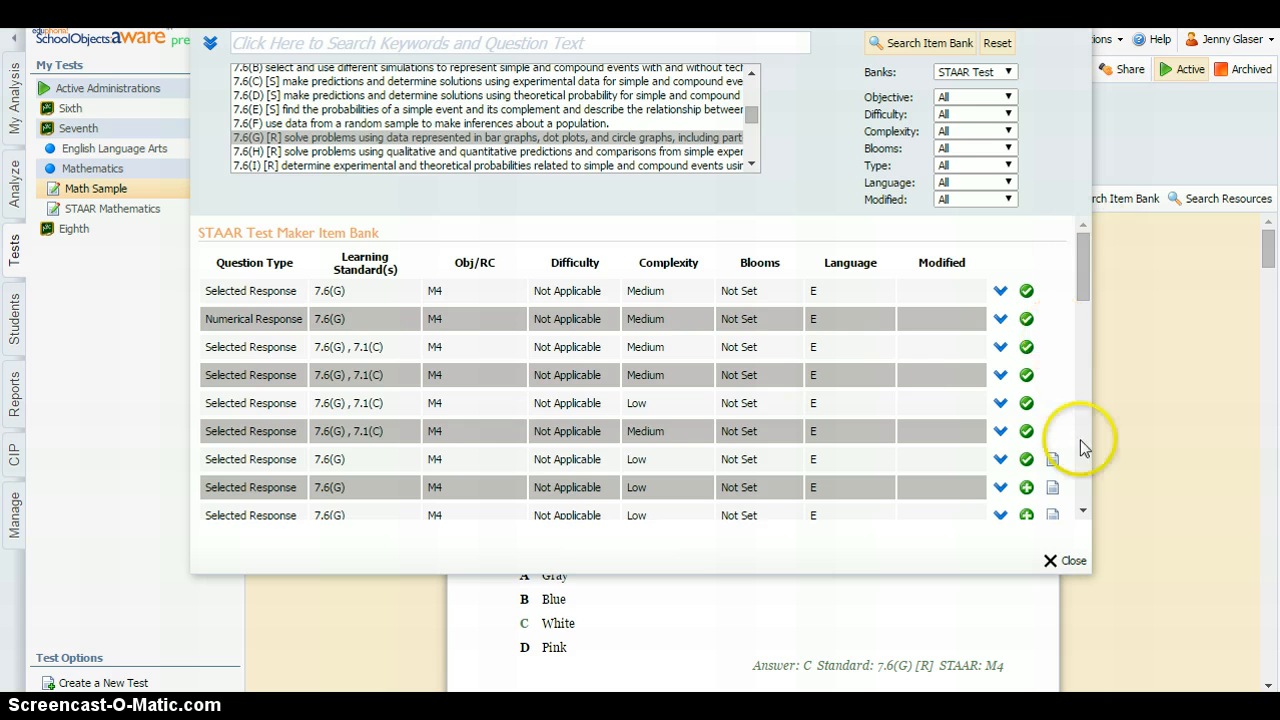
pyautogui.click(1063, 561)
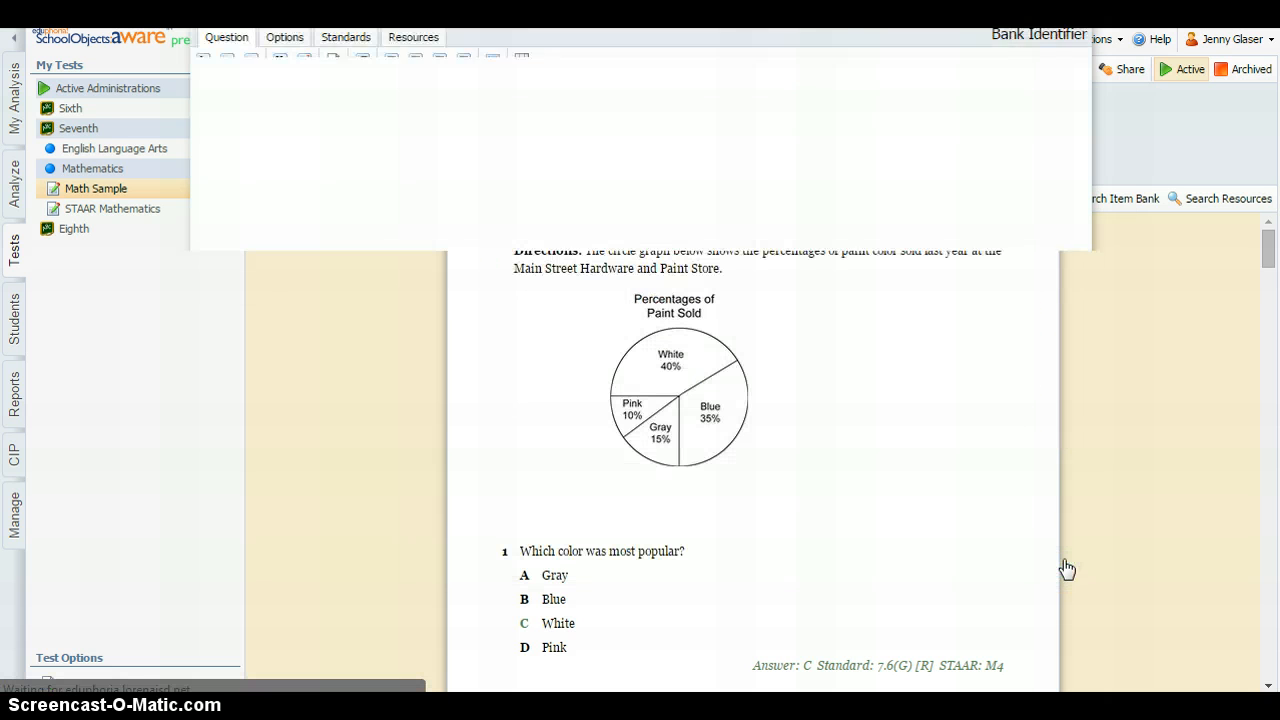
# Step: Review the added questions throughout the pages of the test
pyautogui.scroll(-1, 900, 415)
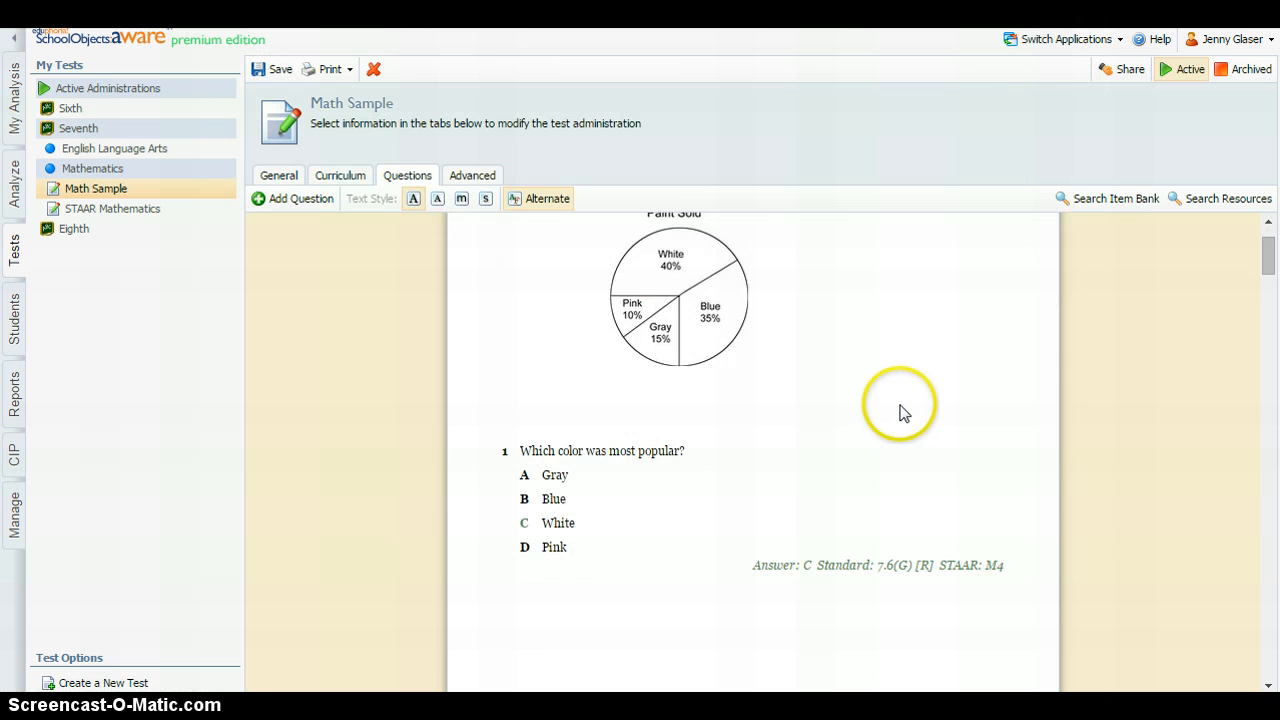
pyautogui.scroll(-10, 903, 413)
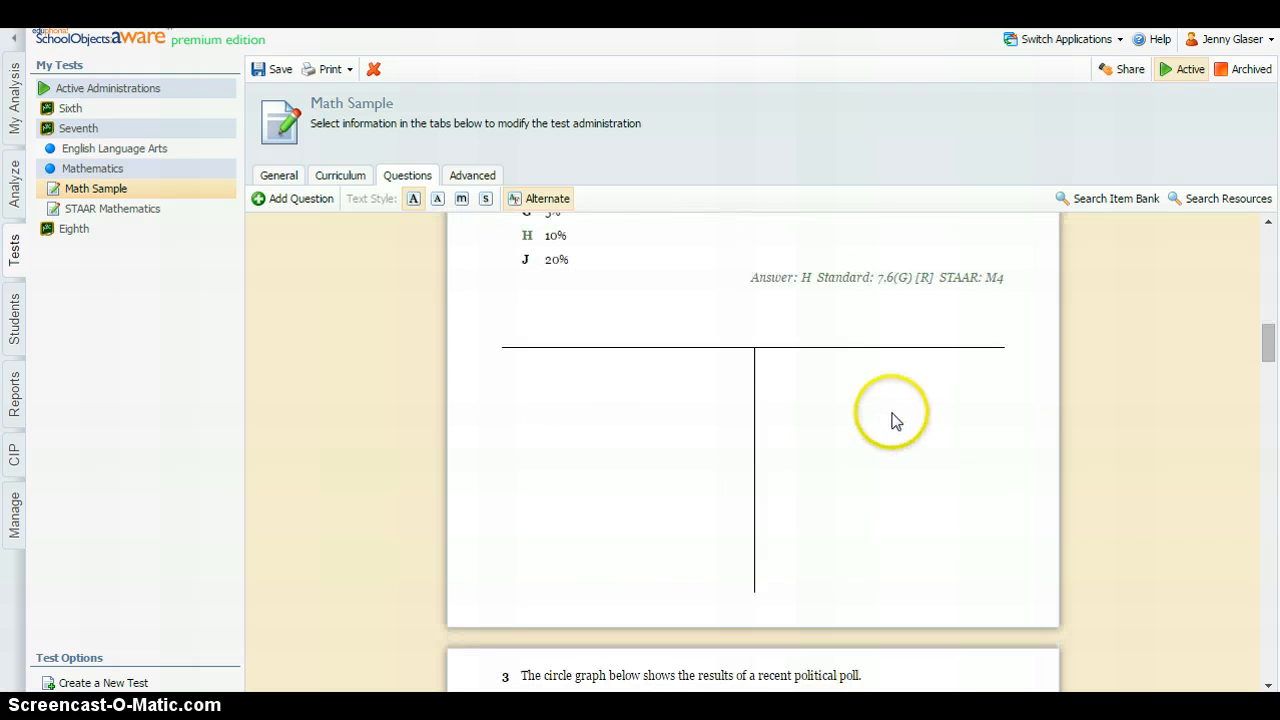
pyautogui.scroll(-12, 895, 420)
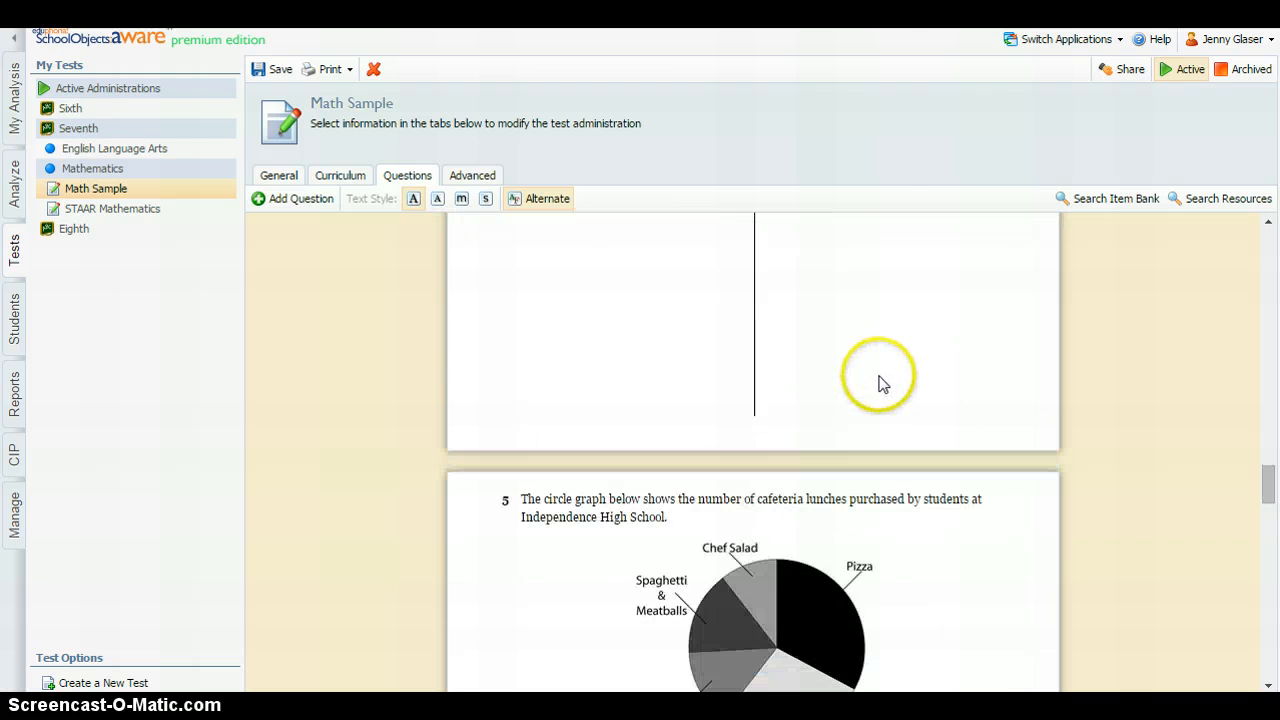
pyautogui.scroll(-12, 900, 390)
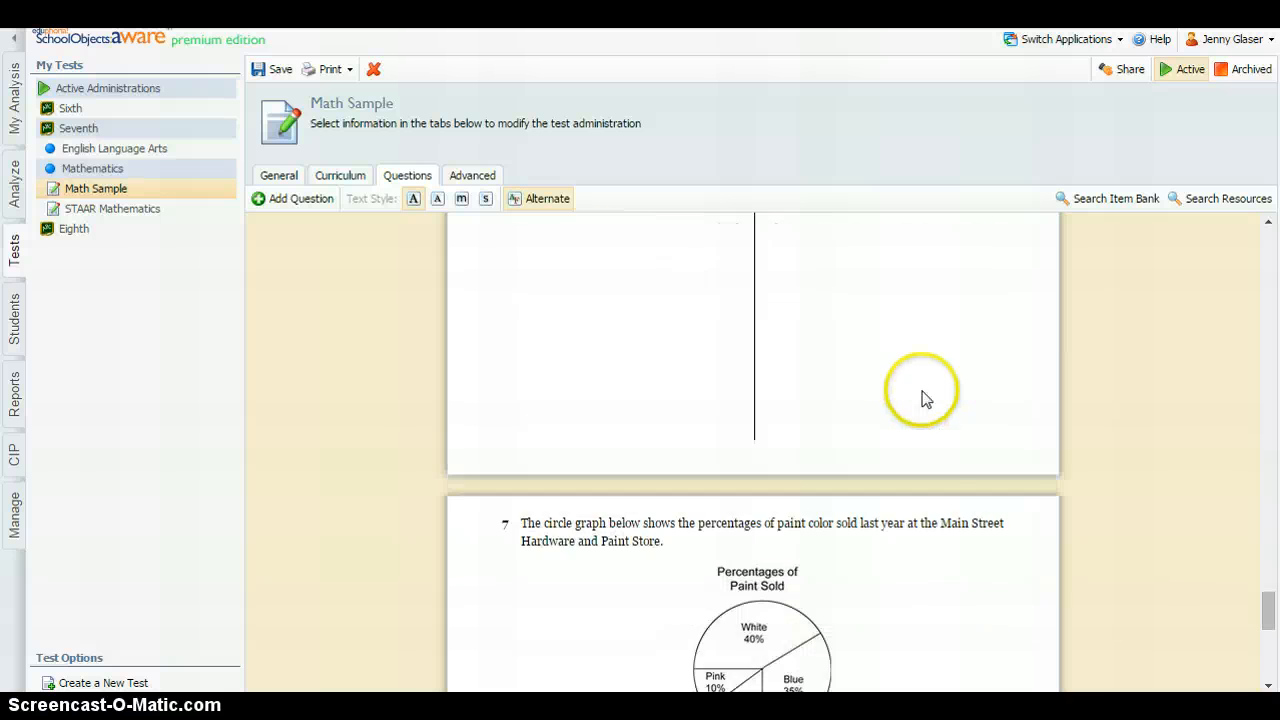
pyautogui.scroll(-5, 925, 390)
pyautogui.scroll(20, 925, 376)
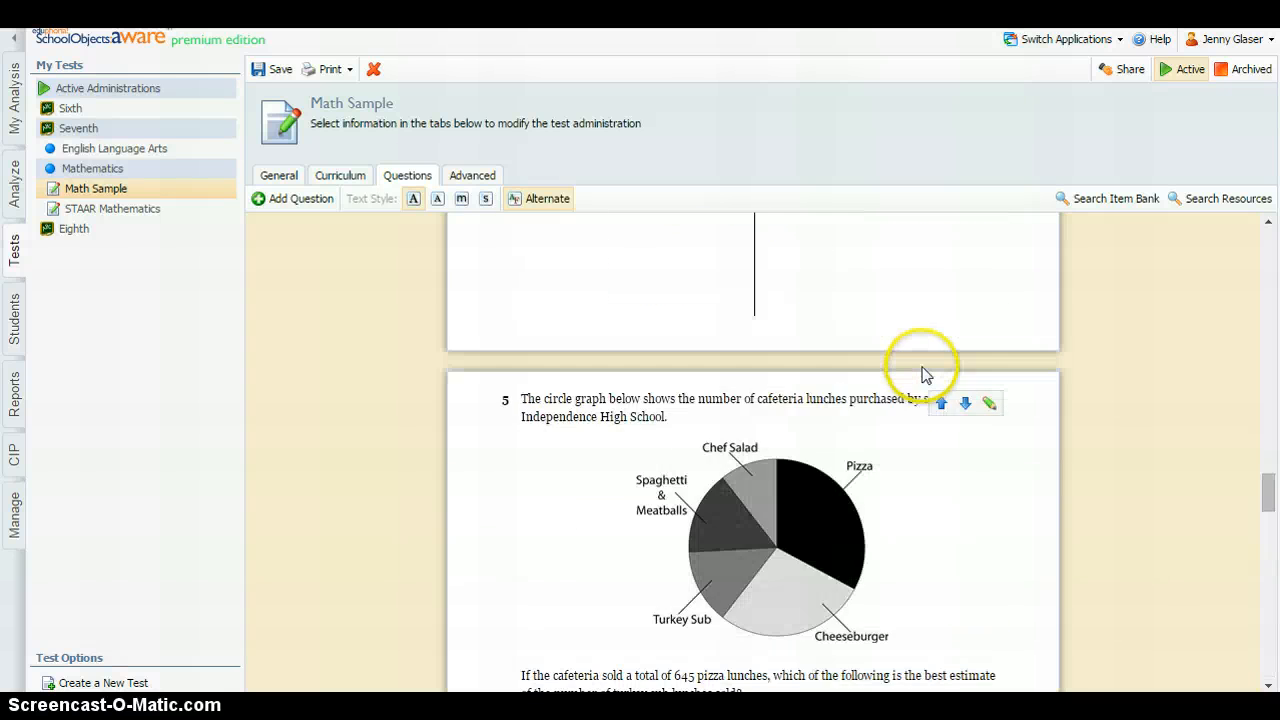
# Step: Save the Math Sample test with its added questions
pyautogui.scroll(15, 925, 376)
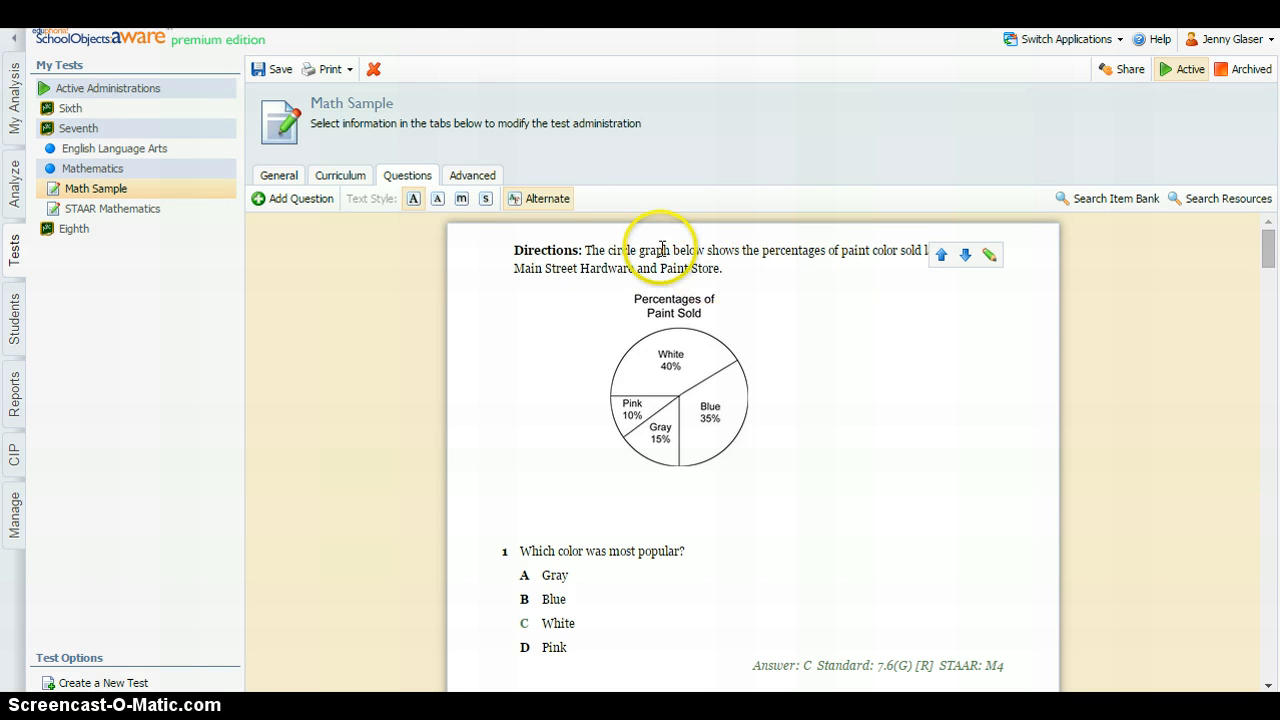
pyautogui.click(268, 76)
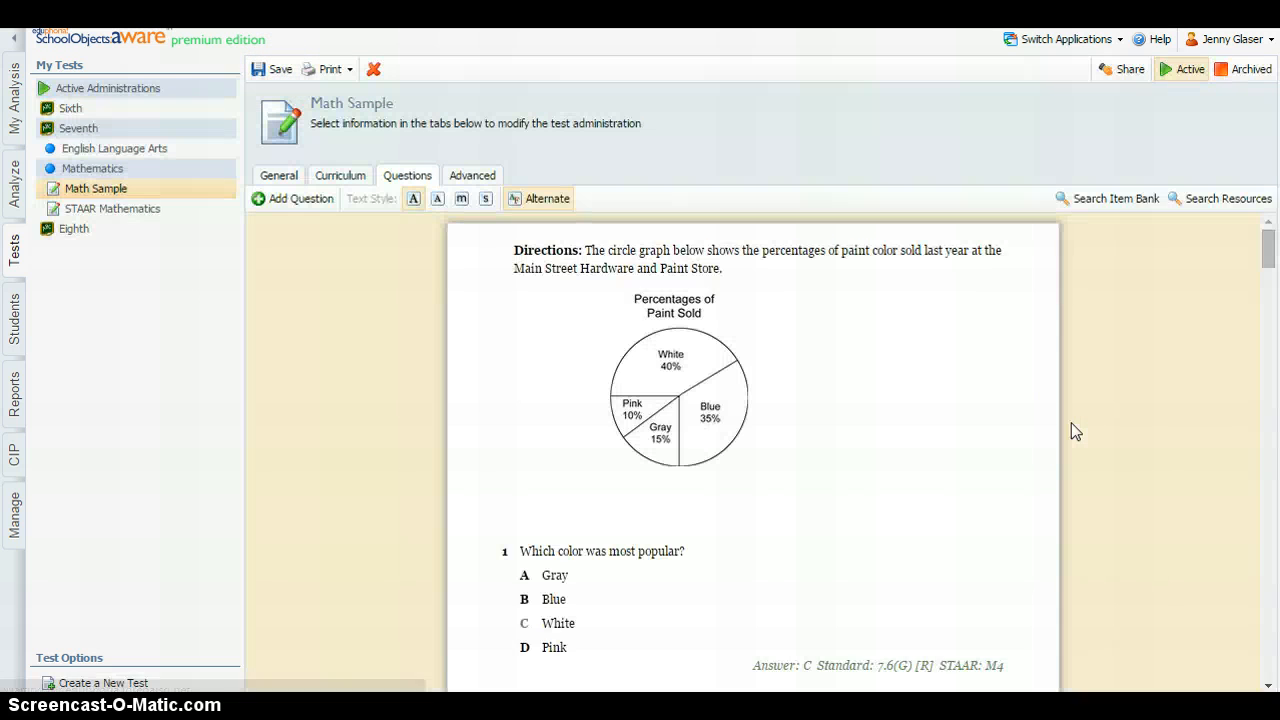
# Step: Search the item bank for questions with the keyword "proportions" and look through the results from every bank
pyautogui.click(1097, 205)
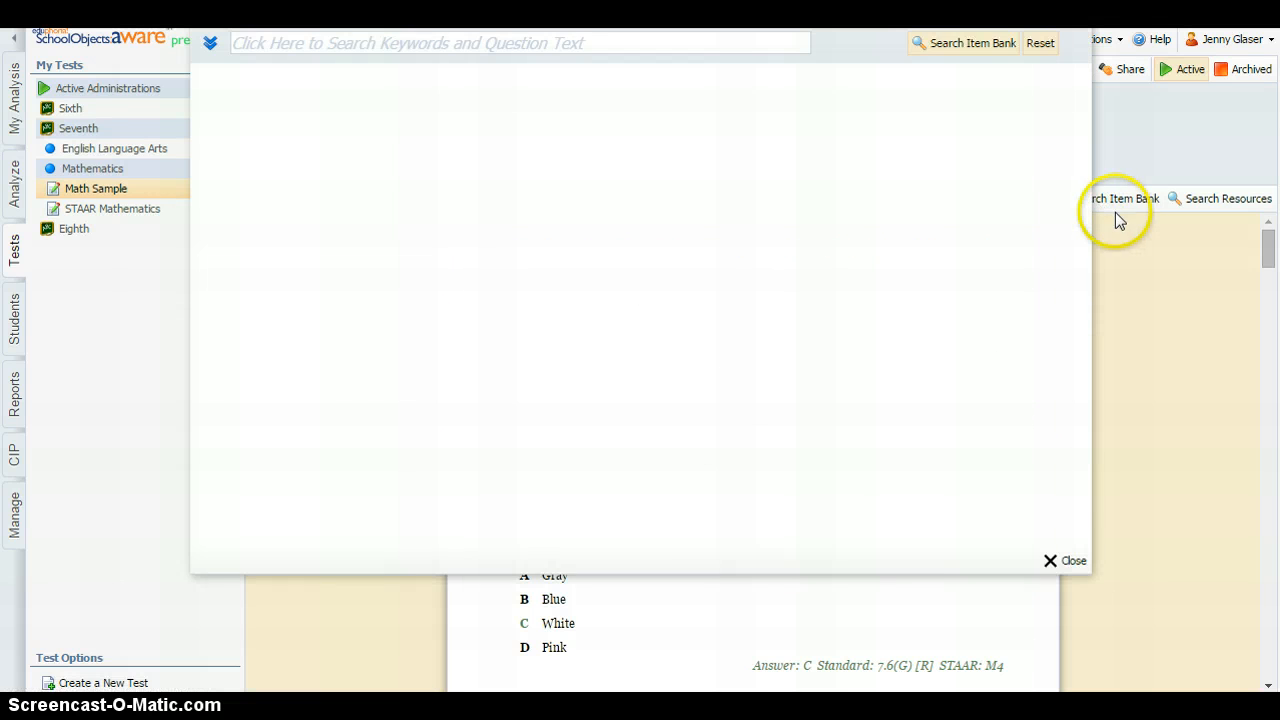
pyautogui.click(287, 49)
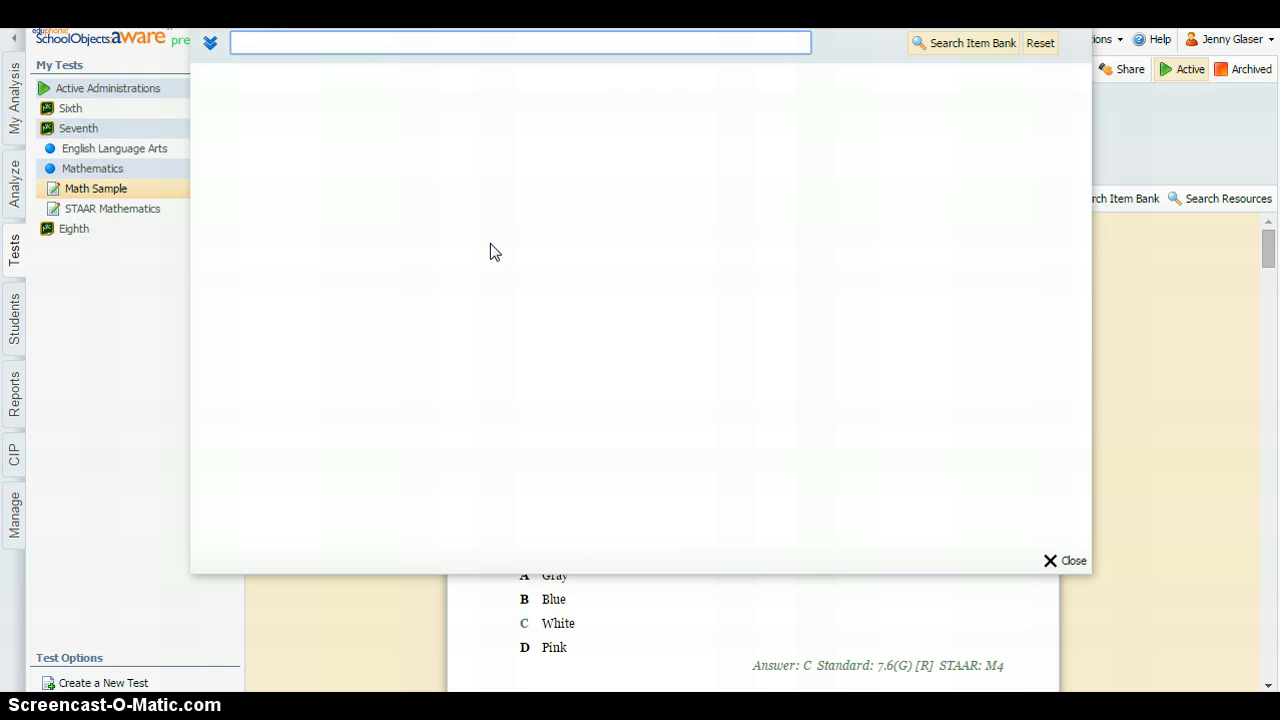
pyautogui.click(490, 246)
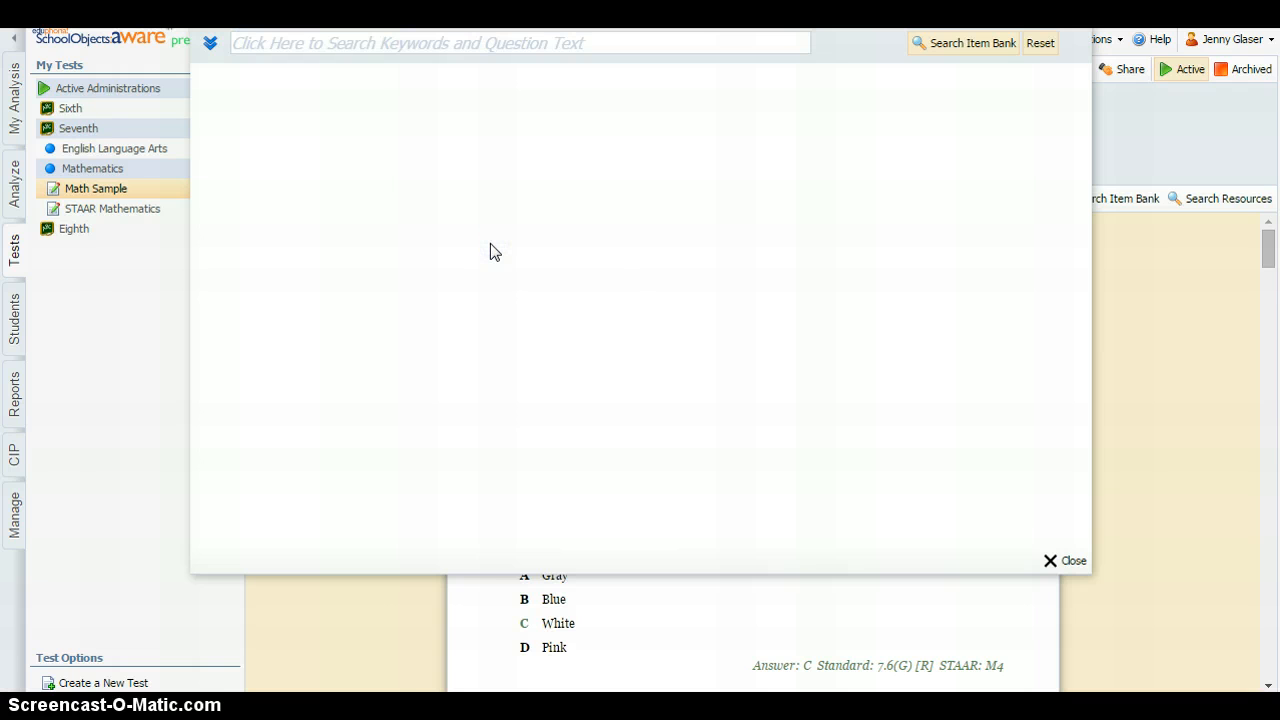
pyautogui.click(248, 42)
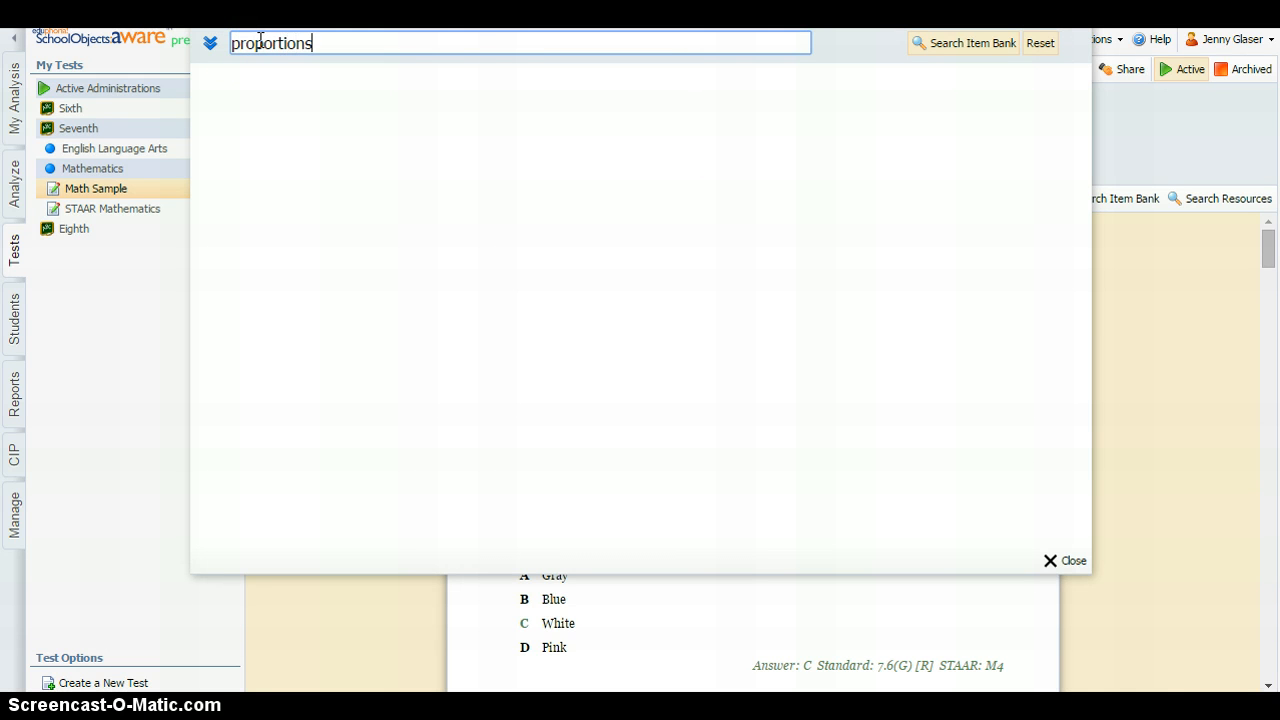
pyautogui.hotkey('ctrl', 'a')
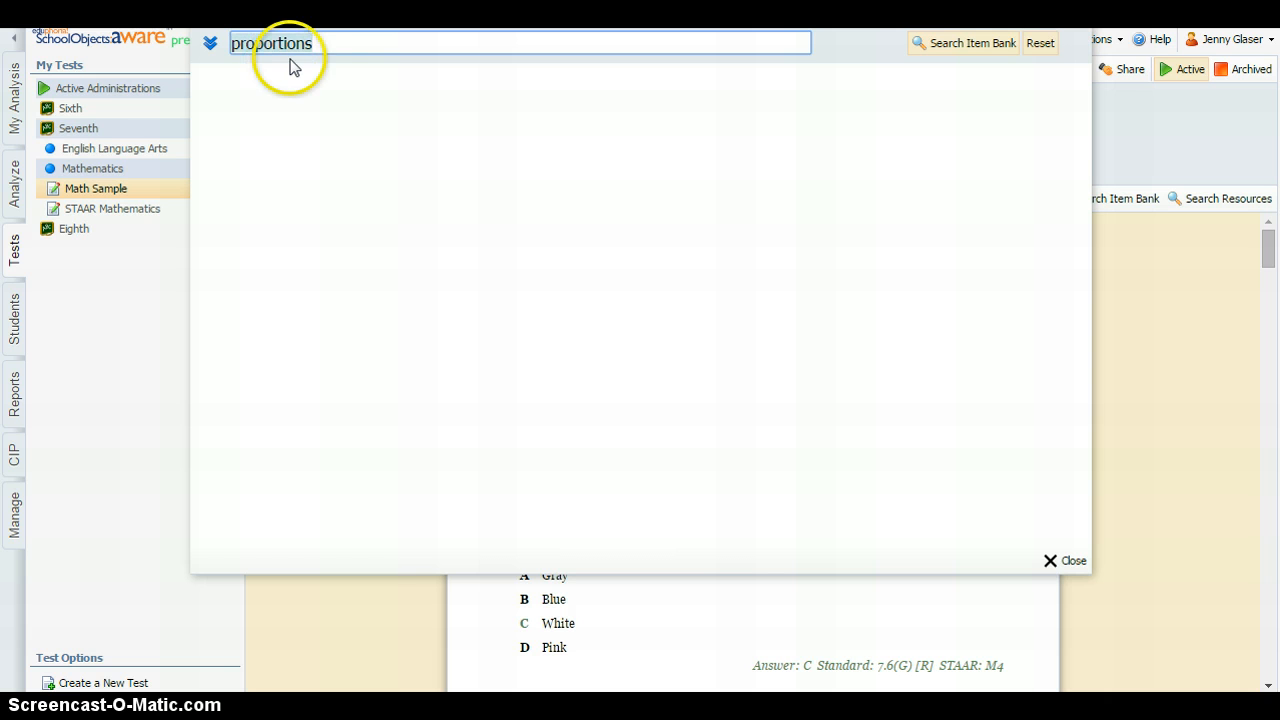
pyautogui.click(489, 43)
pyautogui.click(975, 58)
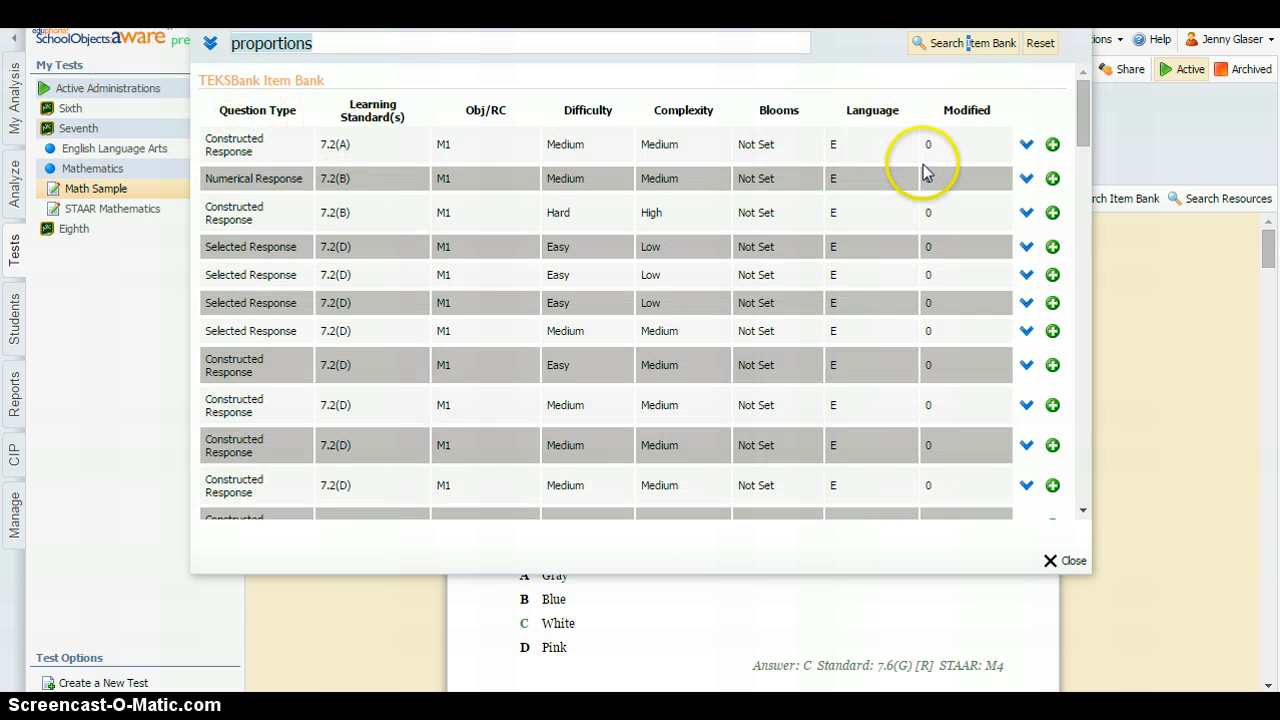
pyautogui.moveTo(1081, 93); pyautogui.dragTo(1076, 456)
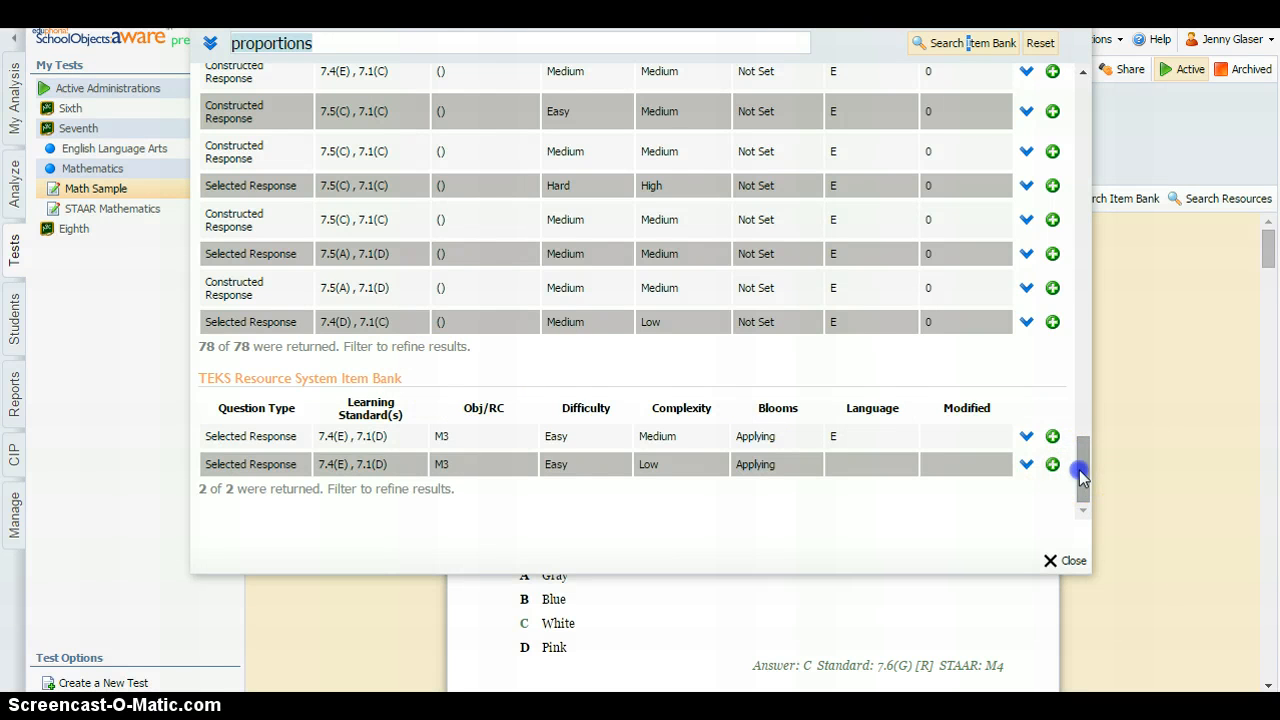
pyautogui.moveTo(1082, 478); pyautogui.dragTo(1103, 97)
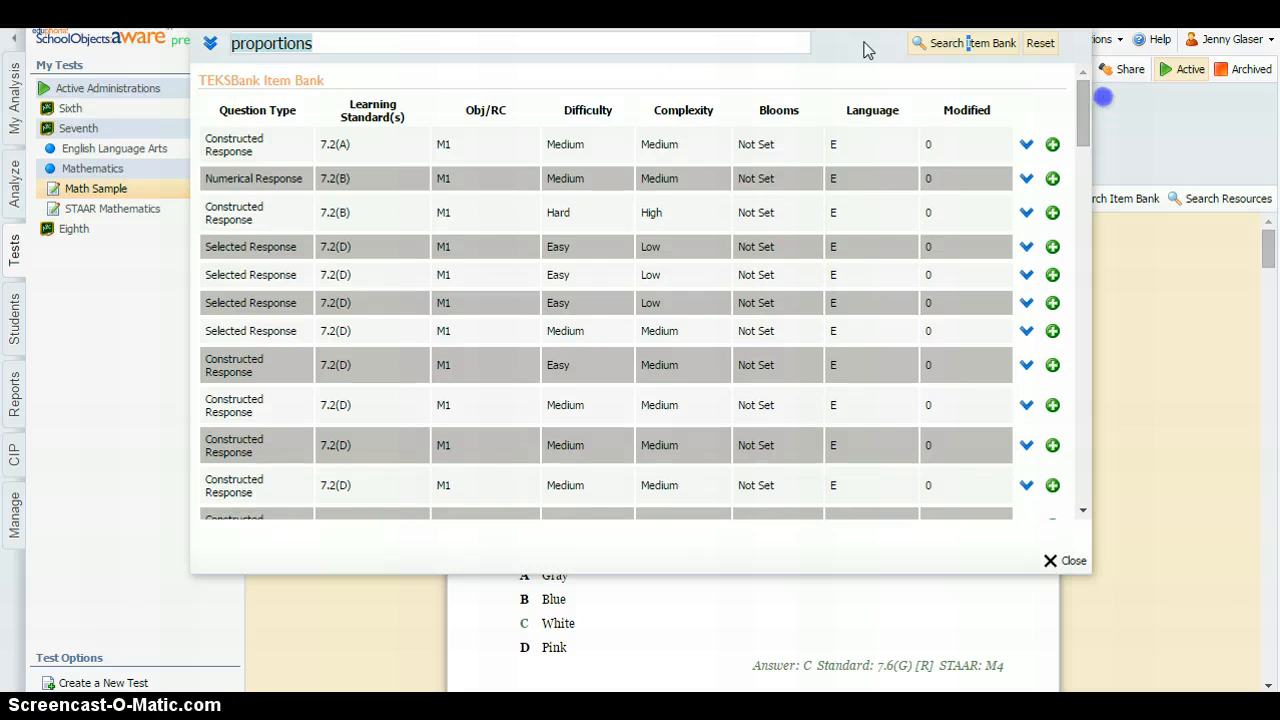
# Step: Clear the keyword from the item bank search and close the search to return to the test's questions
pyautogui.click(310, 43)
pyautogui.moveTo(312, 43); pyautogui.dragTo(203, 43)
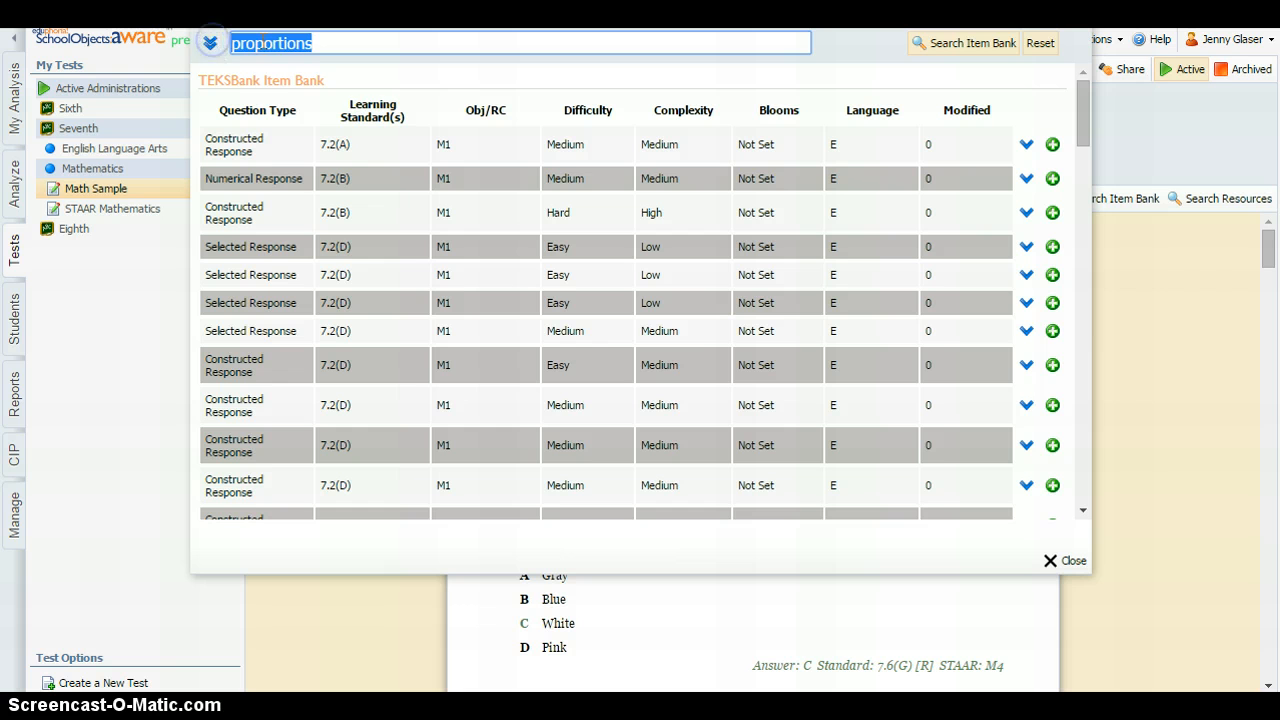
pyautogui.press('BackSpace')
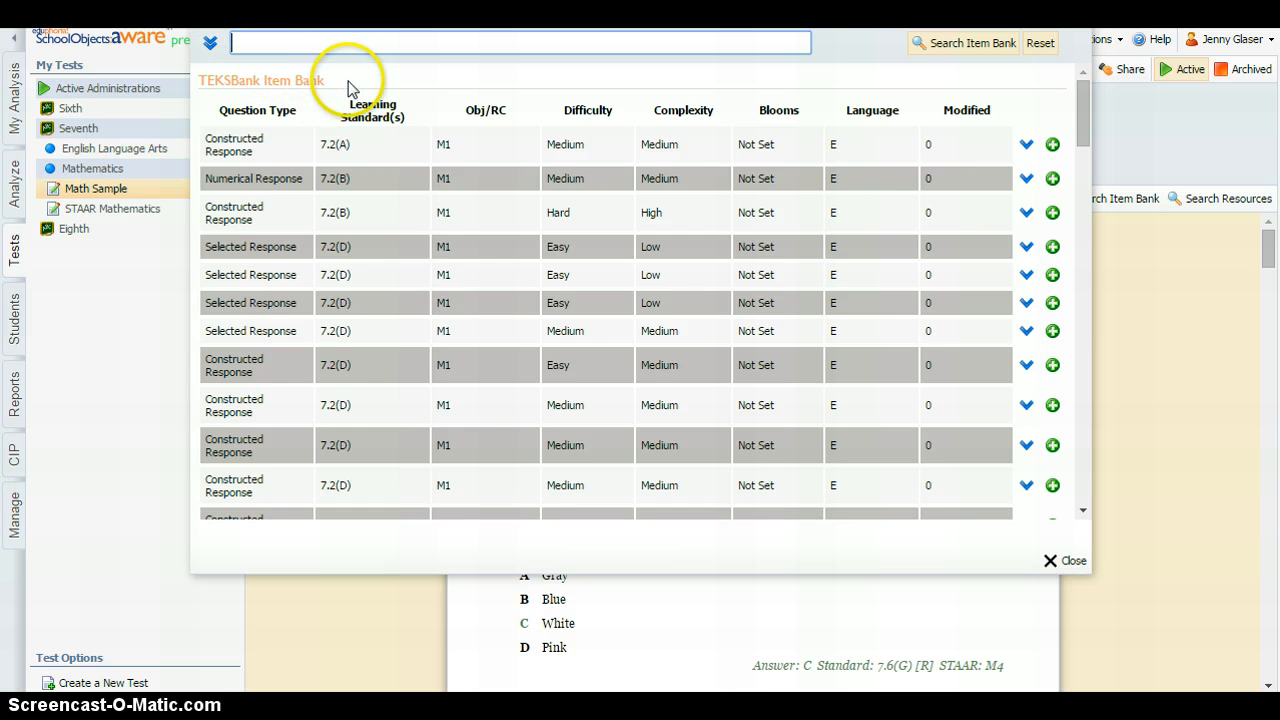
pyautogui.click(1071, 562)
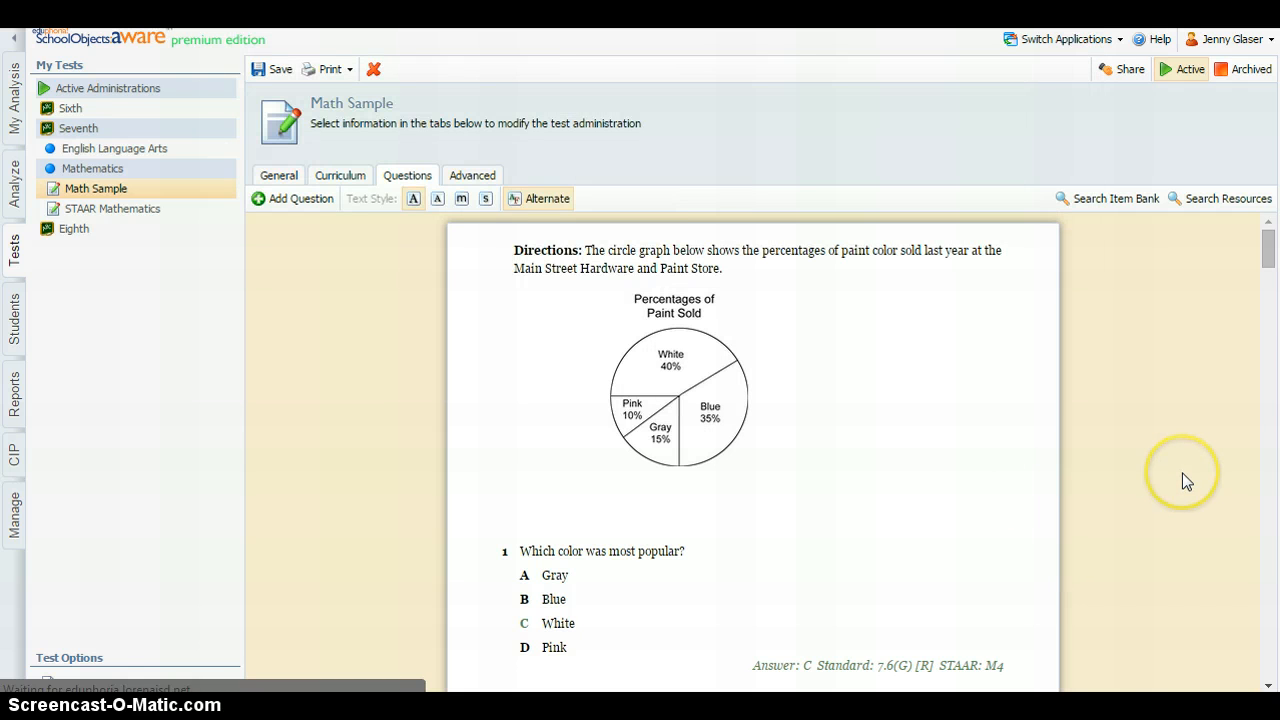